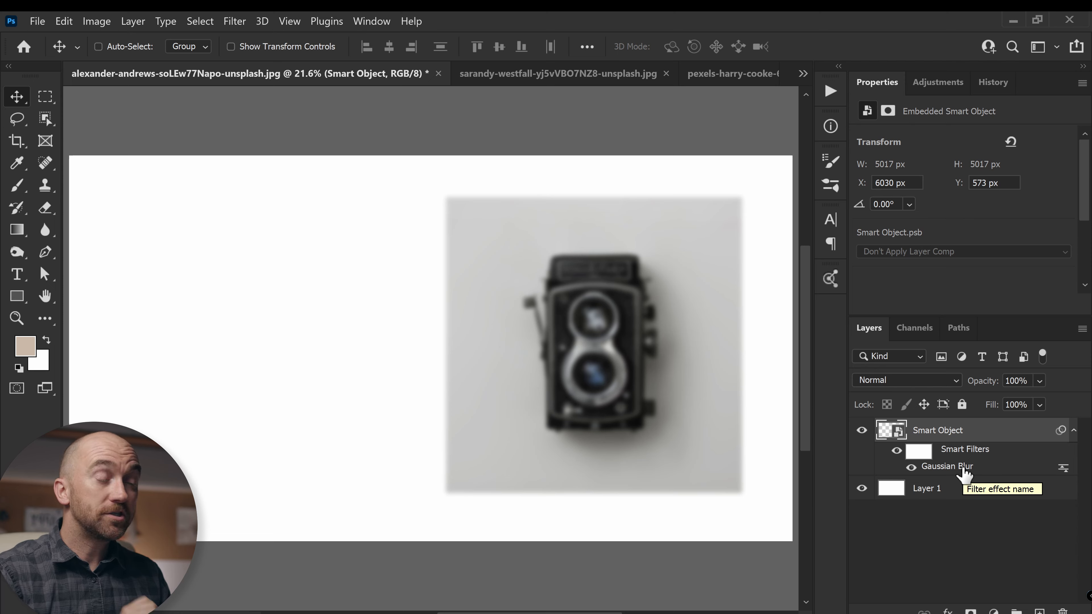
Set the smart object's Gaussian Blur radius to 2.6 pixels and delete that smart filter
double_click(955, 467)
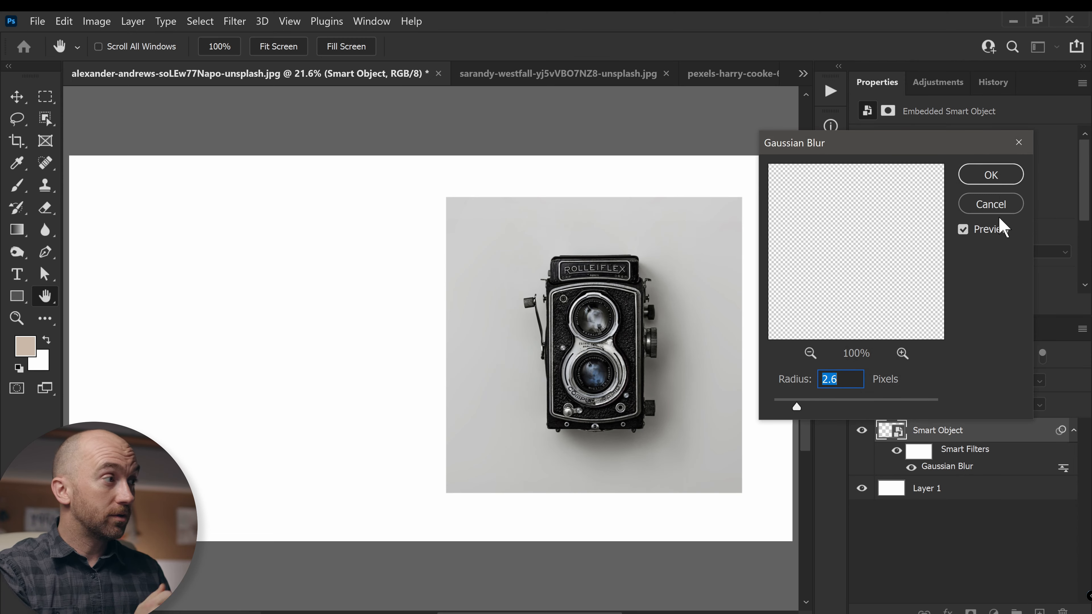
left_click(989, 175)
right_click(970, 467)
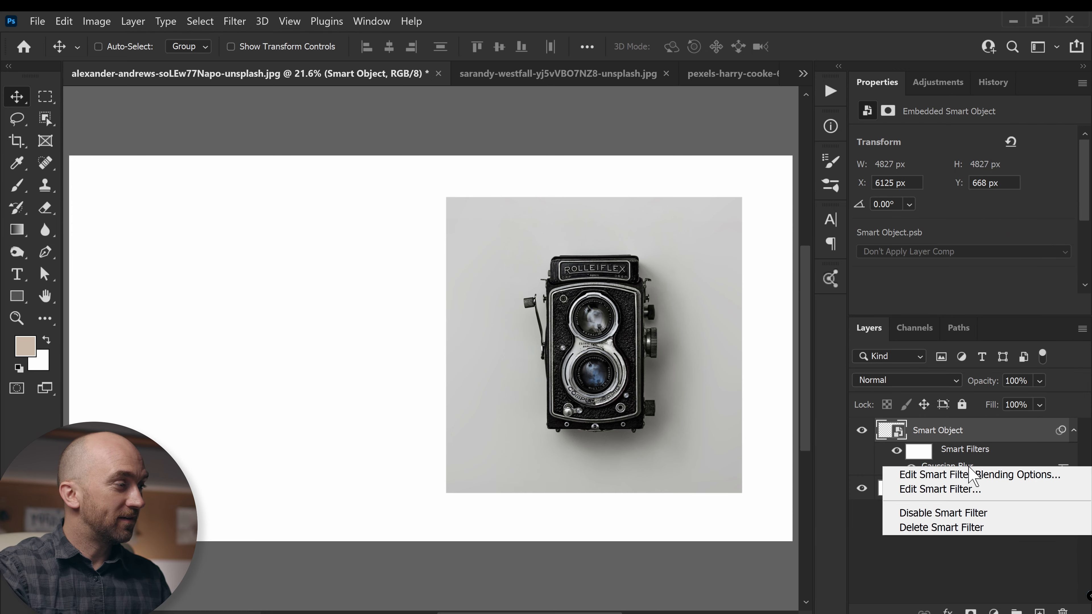
left_click(941, 527)
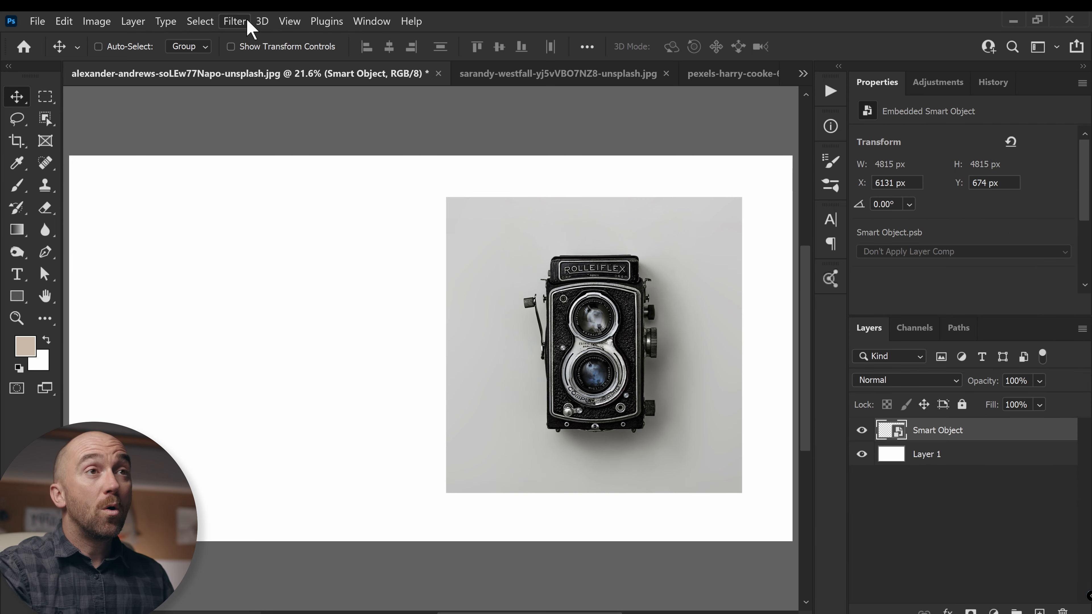
Apply a Liquify smart filter to the camera smart object, pushing both sides of the camera body outward
left_click(235, 21)
left_click(303, 160)
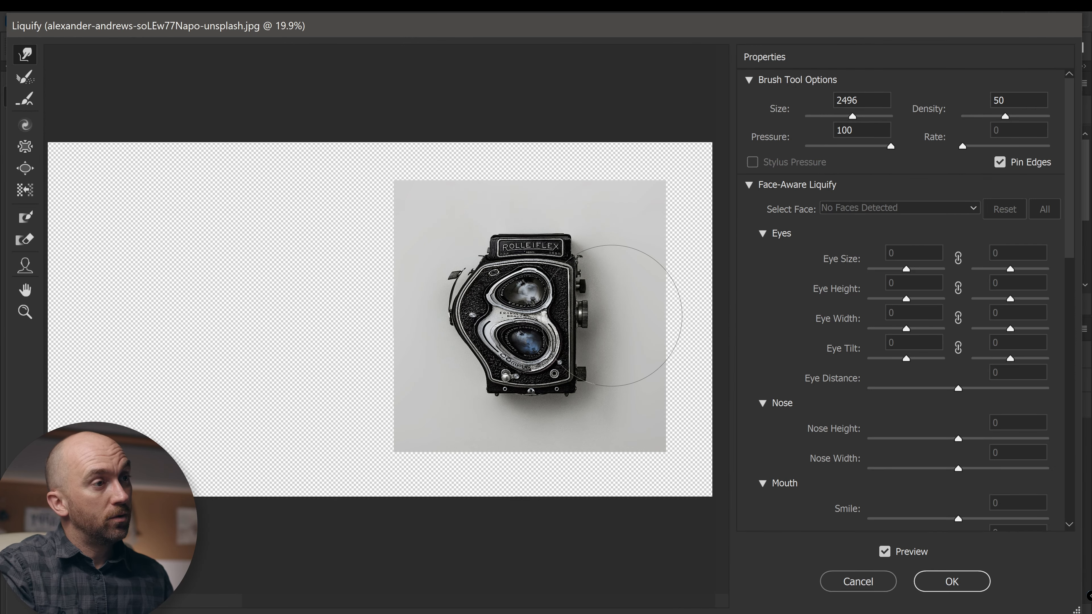
mouse_move(611, 315)
left_mouse_down()
mouse_move(643, 312)
mouse_move(608, 320)
mouse_move(617, 318)
left_mouse_up()
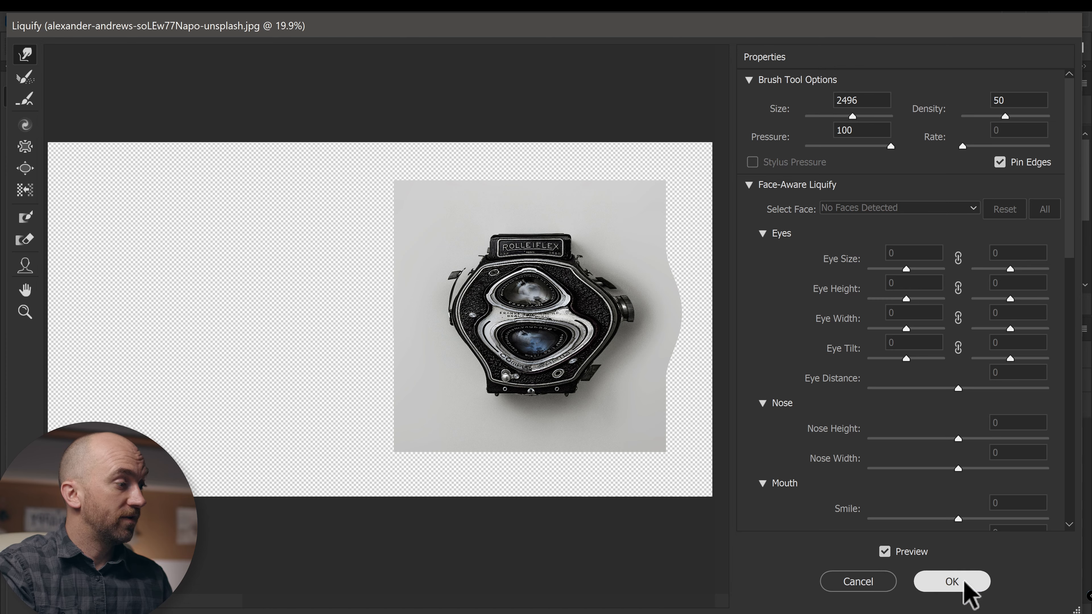
left_click(974, 567)
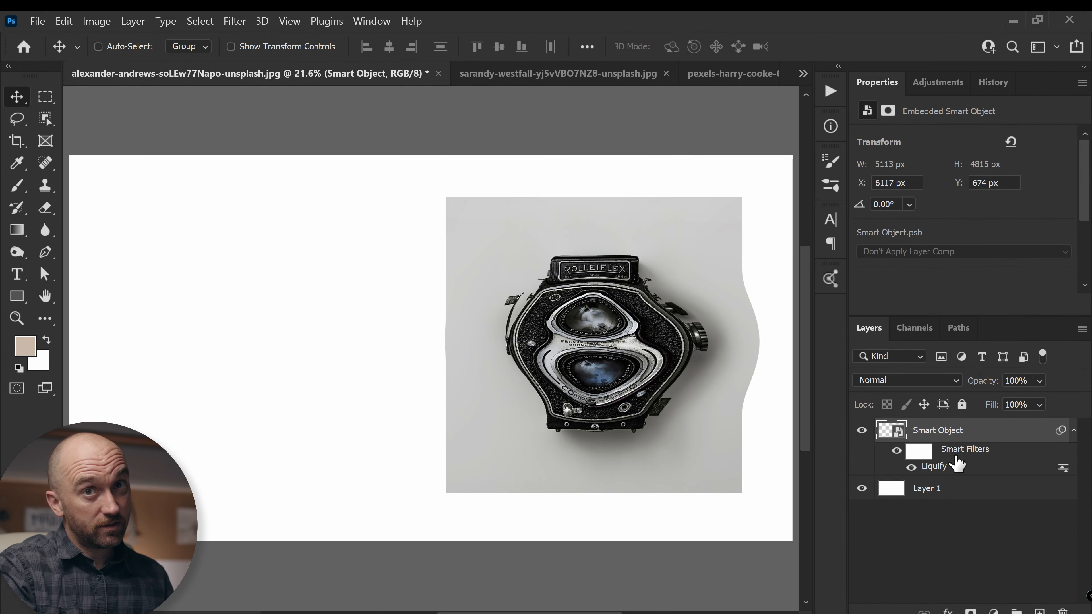
Apply an Add Noise smart filter to the camera smart object on top of Liquify
left_click(233, 22)
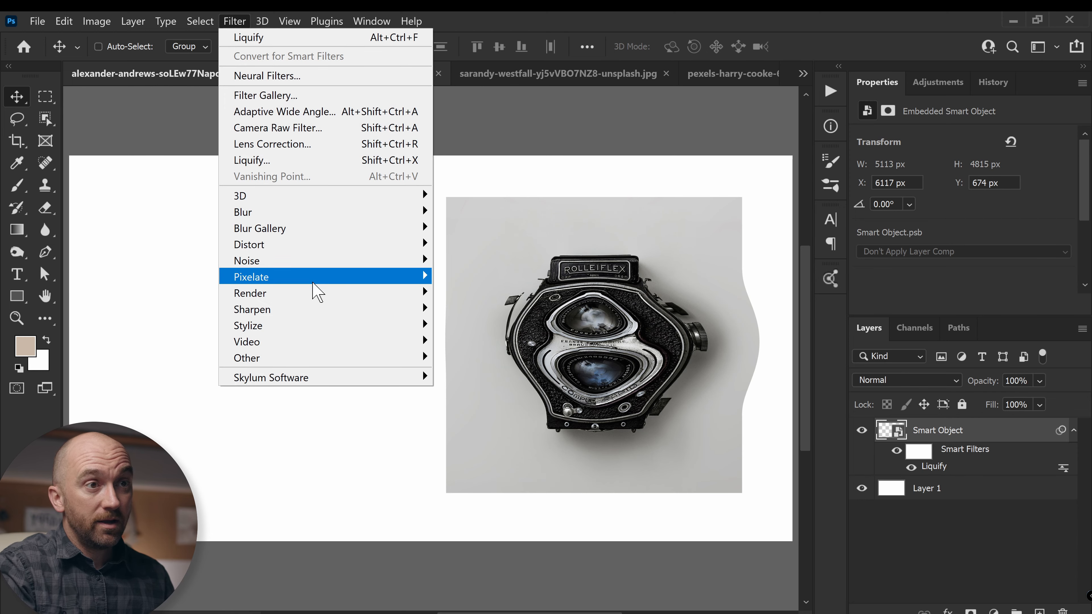
mouse_move(320, 312)
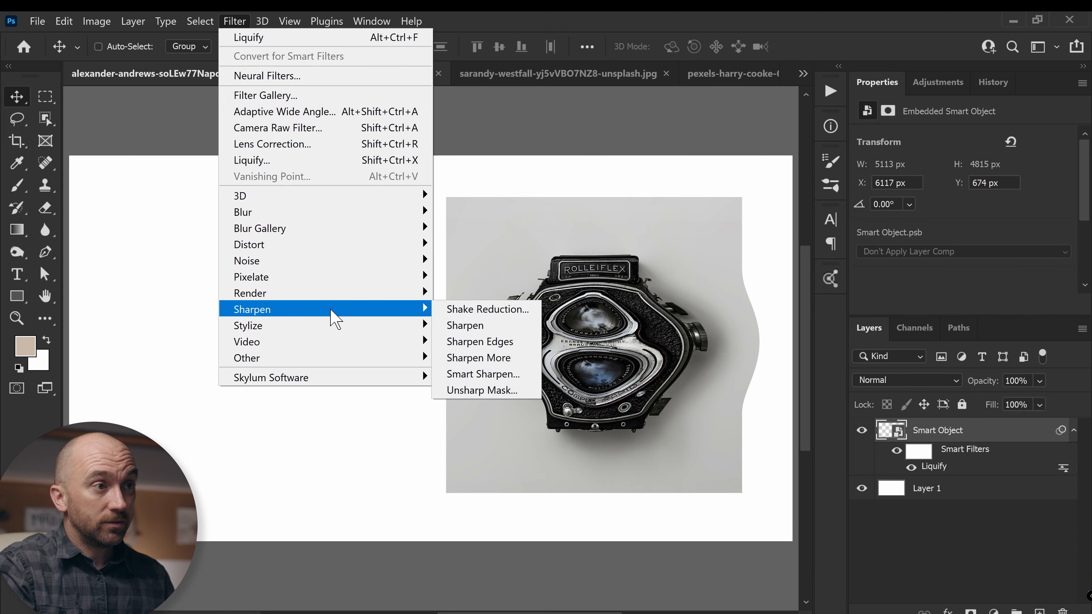
mouse_move(387, 269)
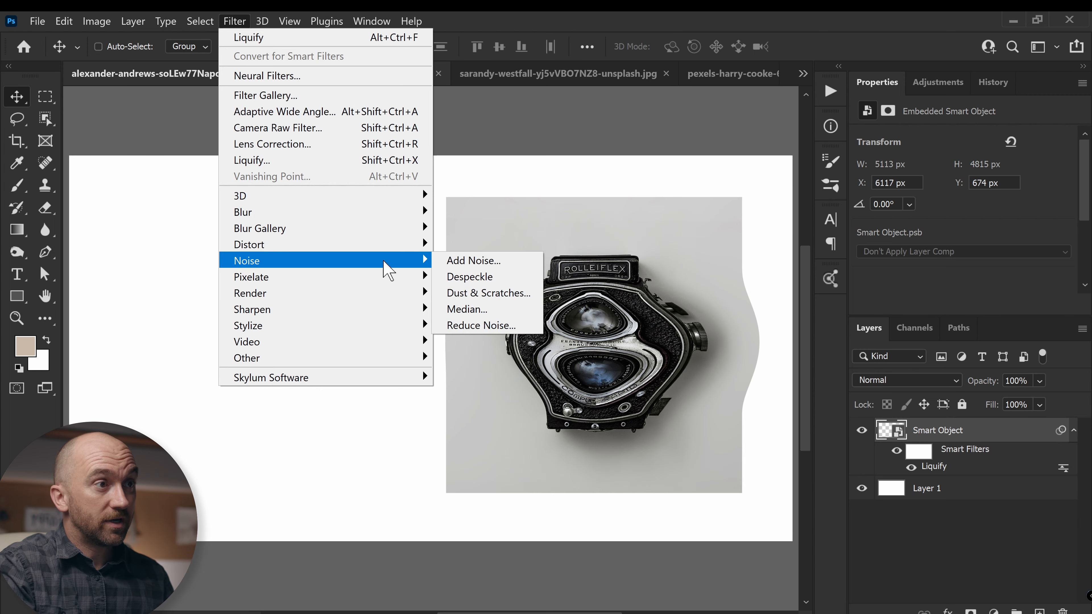
left_click(505, 260)
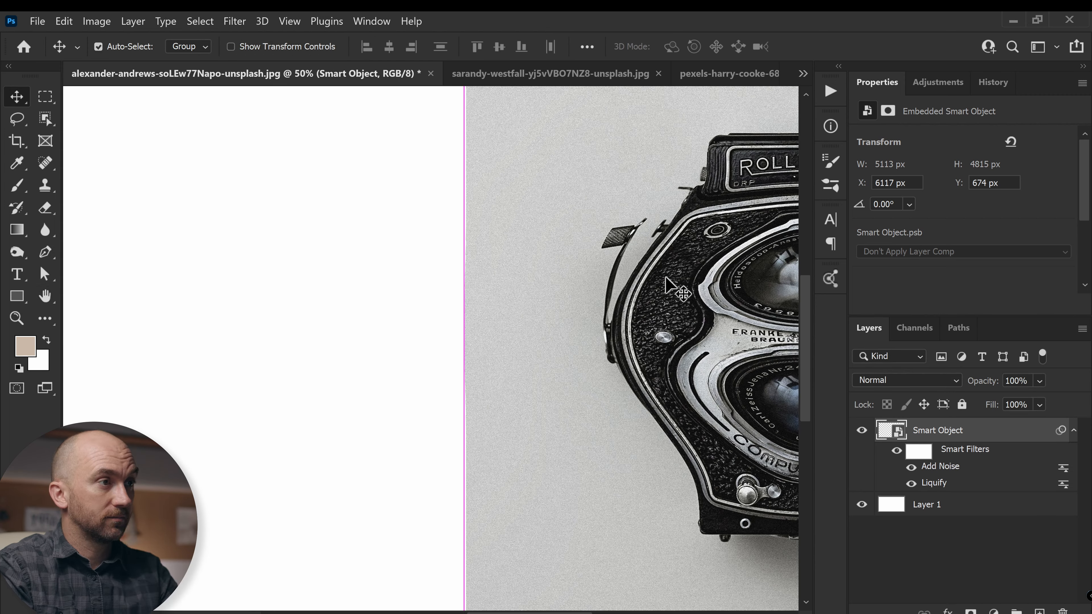
Compare the camera image with the Add Noise and Liquify smart filters switched off and on, leaving both enabled
scroll(494, 269, "right", 3)
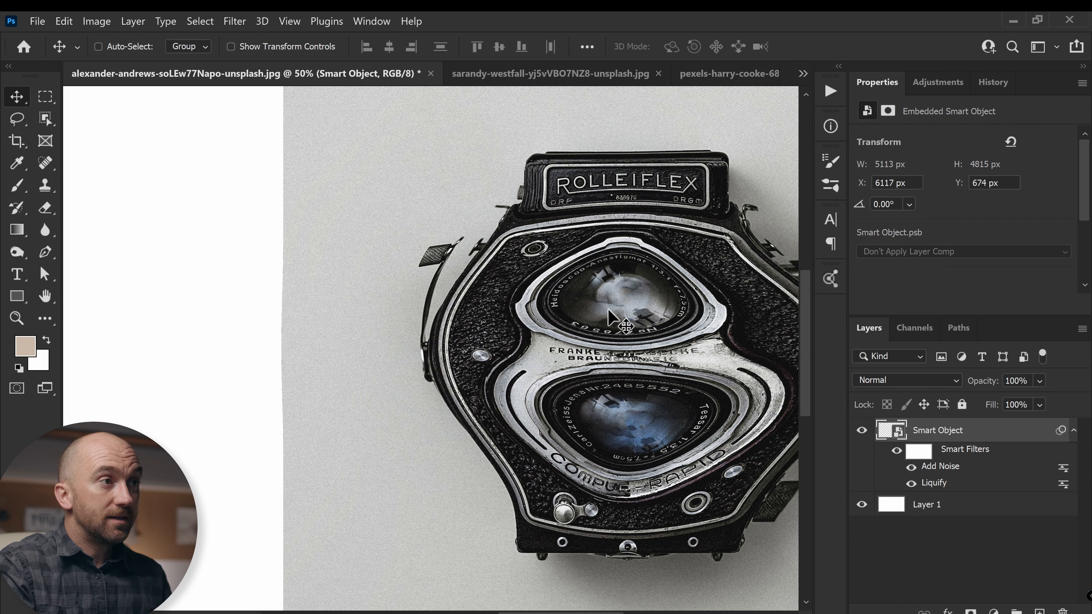
left_click(911, 468)
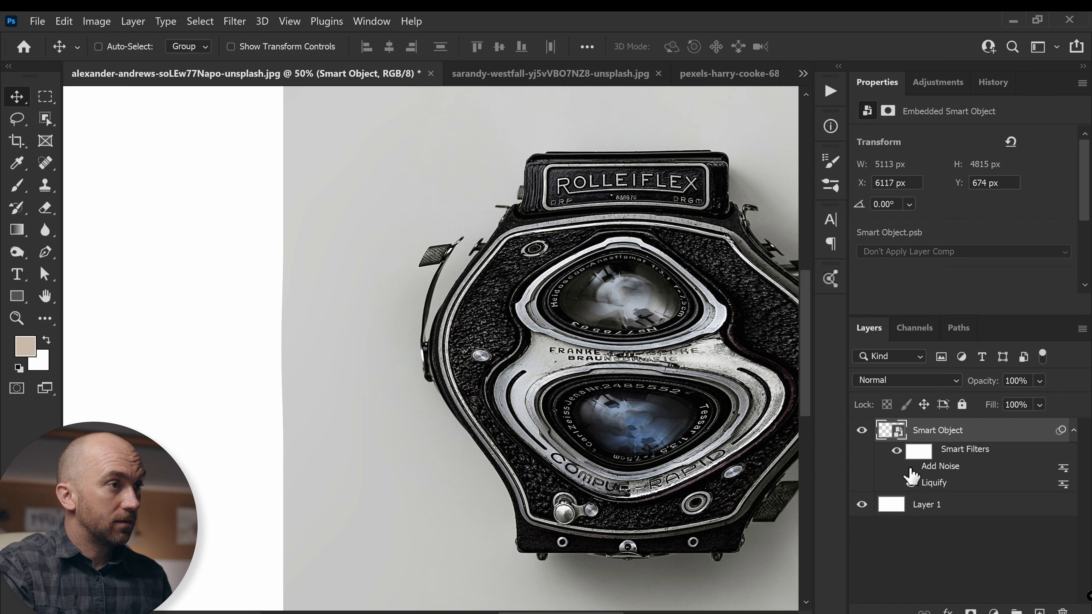
left_click(911, 483)
left_click(911, 468)
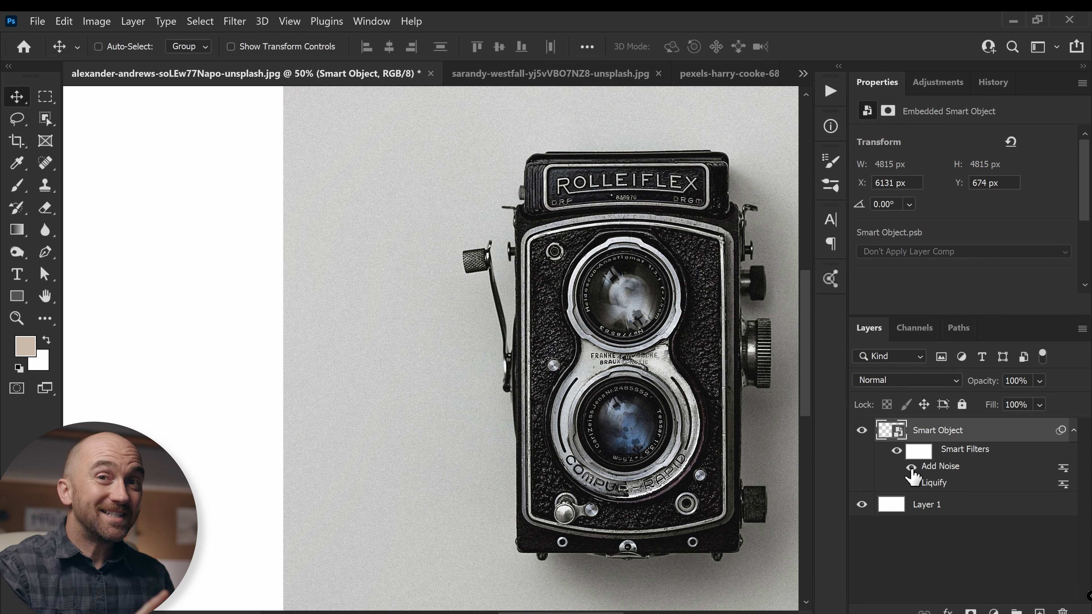
left_click(911, 482)
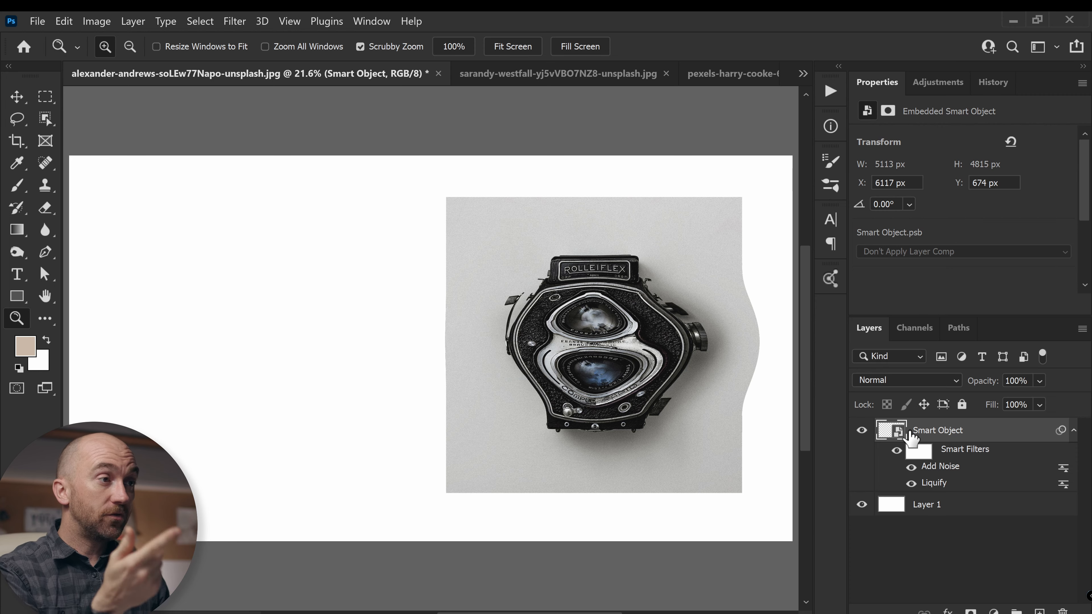
In the smart object's contents, fill a full-width horizontal band about 997 px high across the camera with the red foreground colour on a new layer
double_click(892, 434)
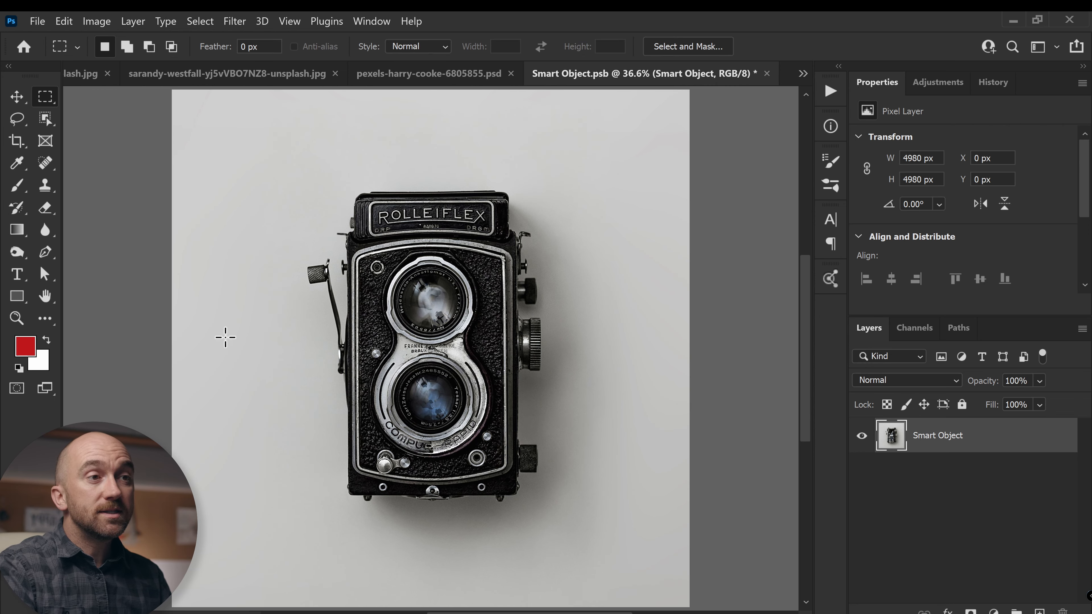
left_click_drag(129, 251, 718, 398)
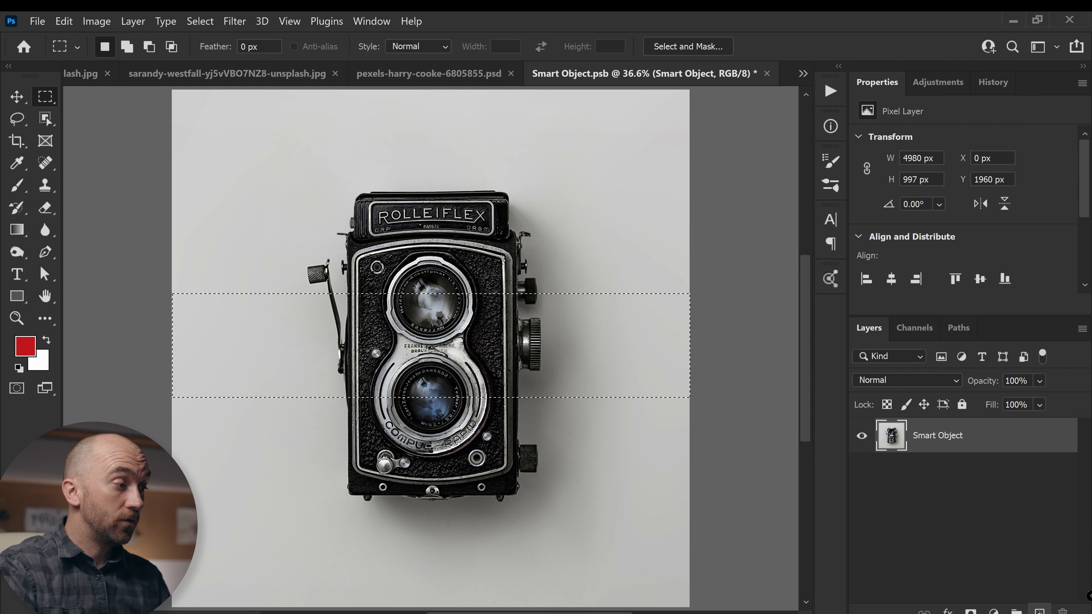
left_click(1040, 611)
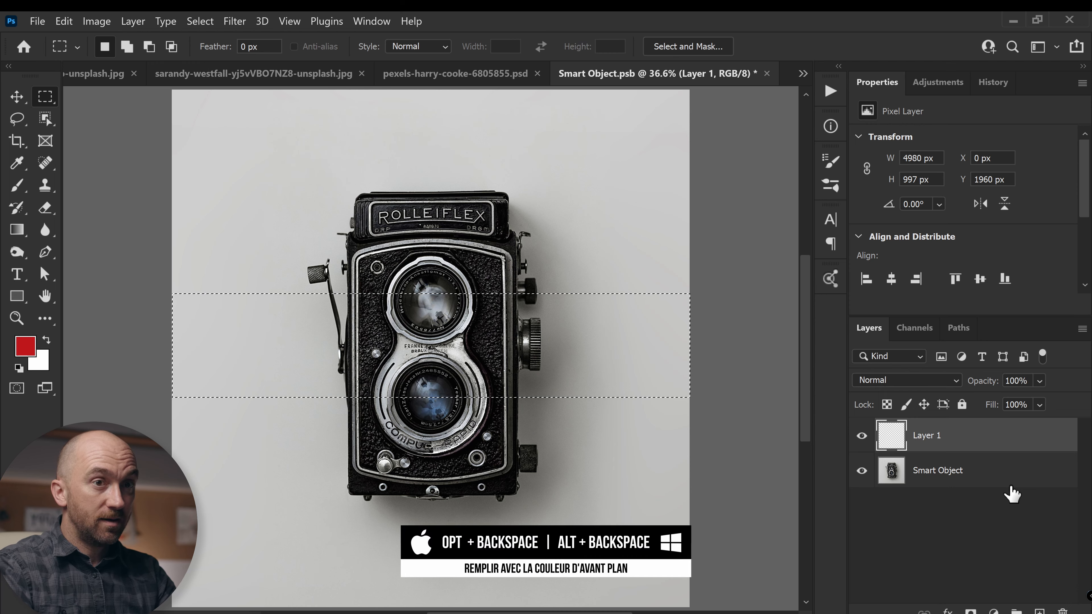
key("alt+BackSpace")
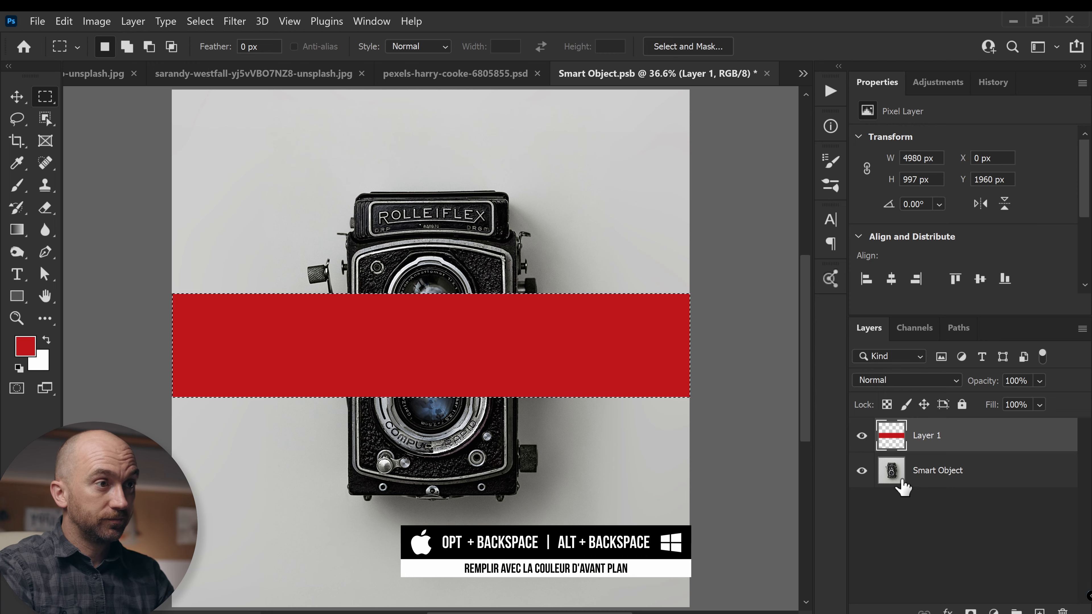
Set the red band layer's blend mode to Overlay, and save and close the smart object's contents
left_click(916, 380)
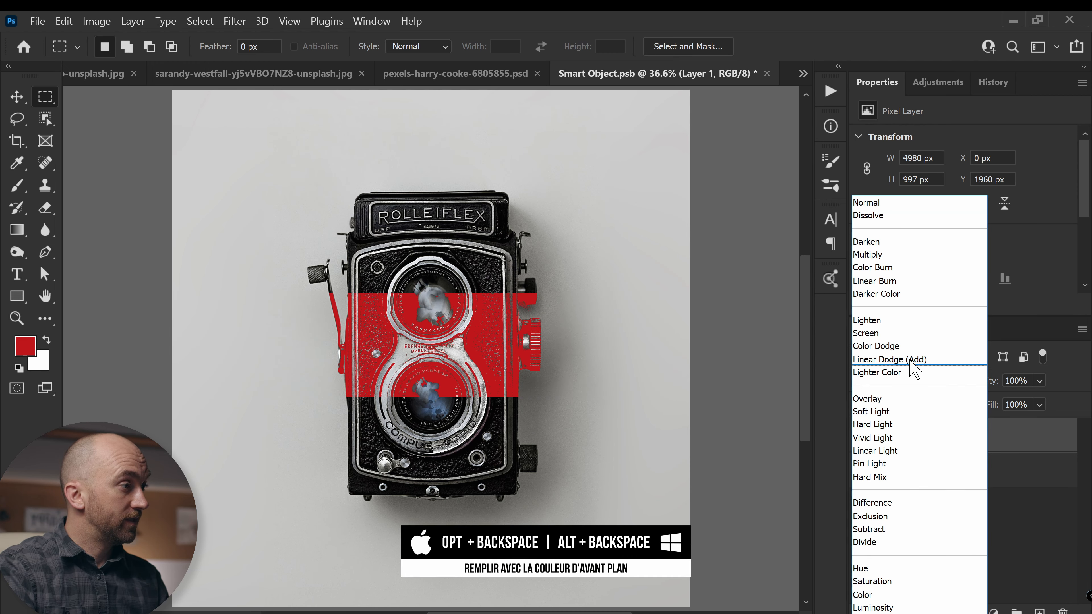
left_click(905, 399)
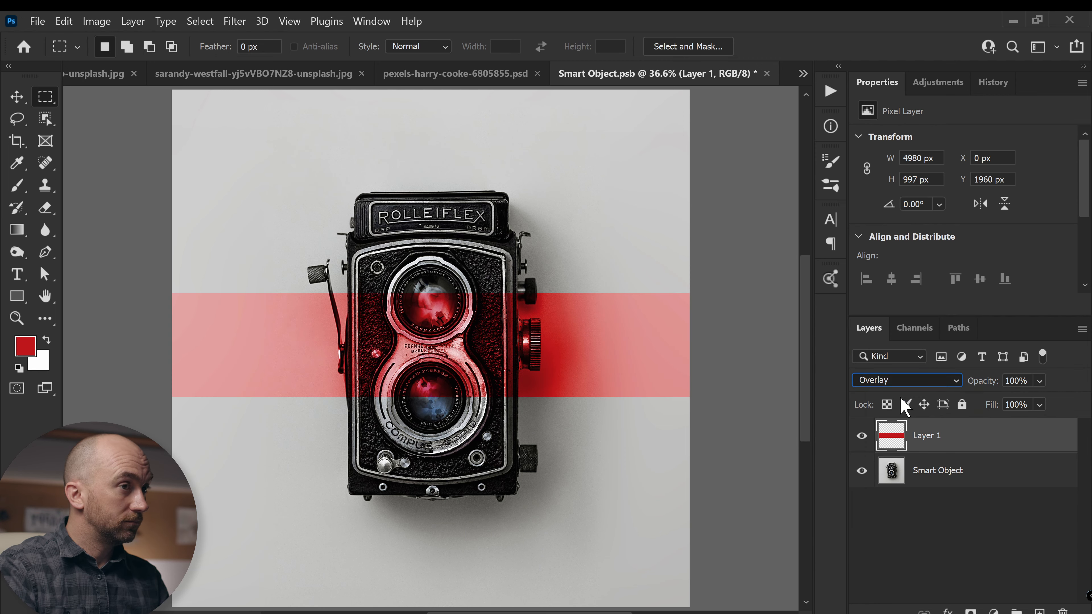
key("ctrl+s")
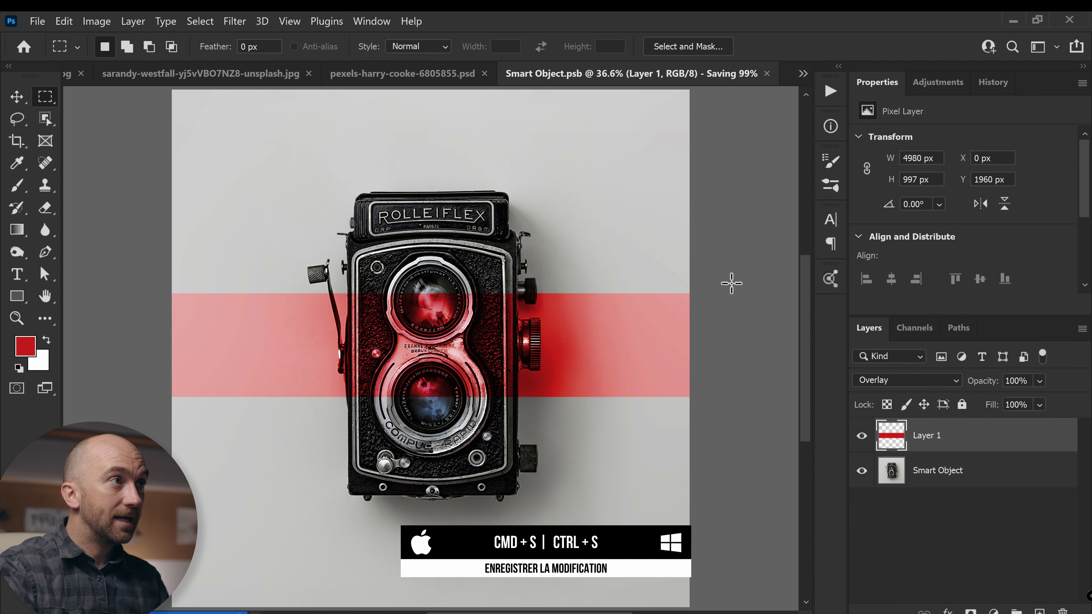
left_click(767, 74)
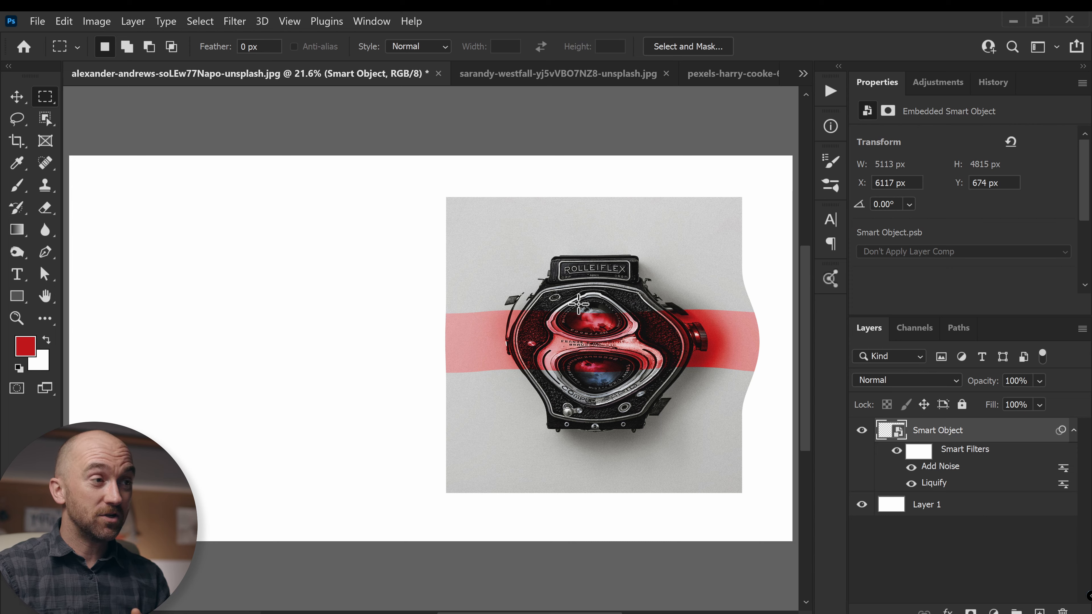
Delete the Add Noise and Liquify smart filters from the camera smart object
right_click(951, 467)
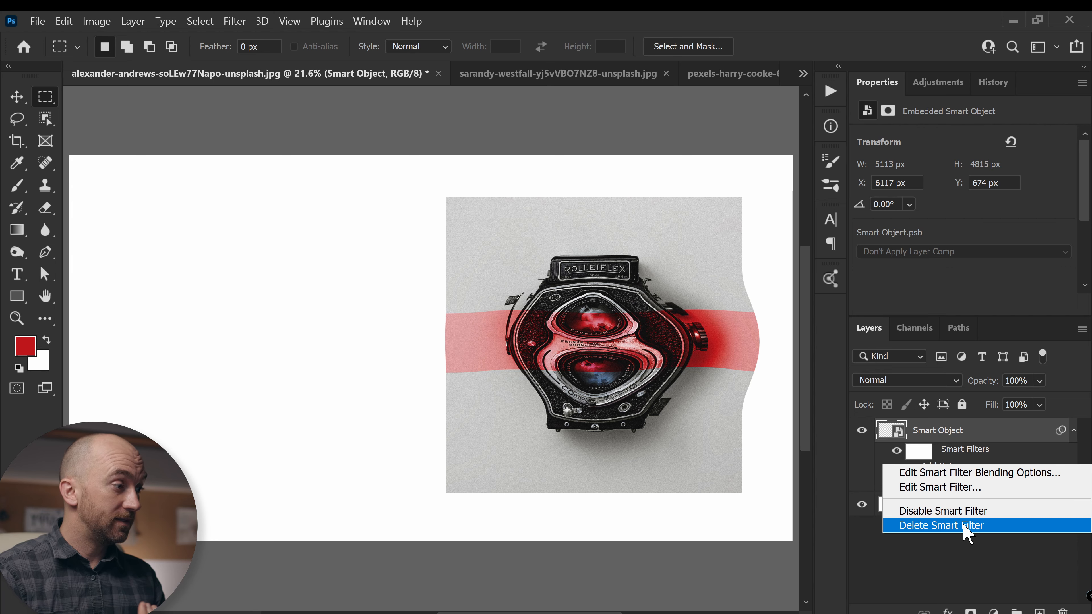
left_click(968, 533)
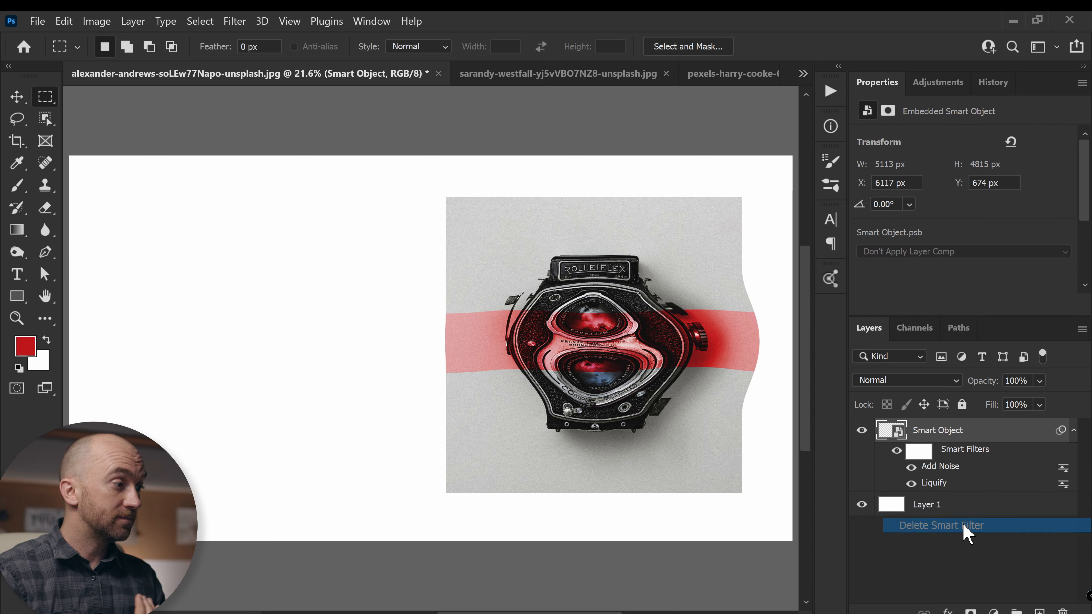
right_click(943, 467)
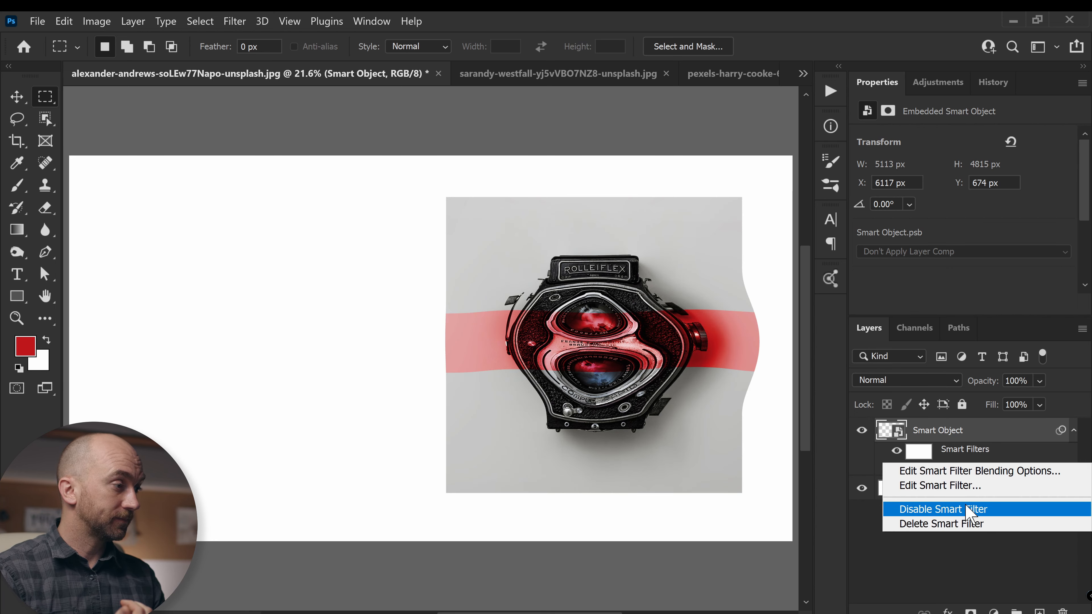
left_click(964, 535)
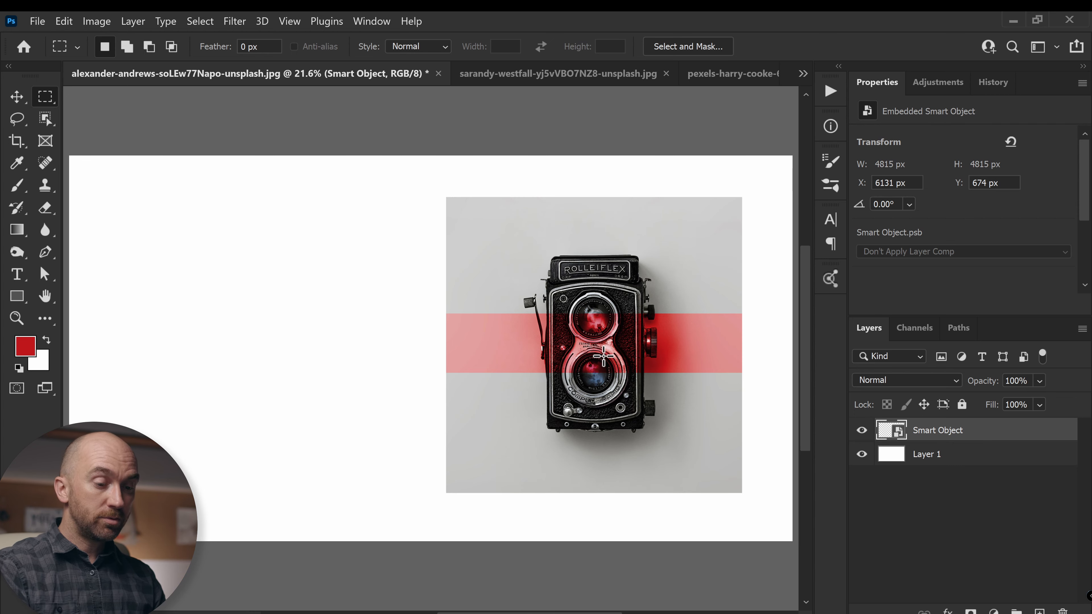
Place a copy of the camera smart object level with the original in the canvas's left half, at about X 571 px
key("ctrl+j")
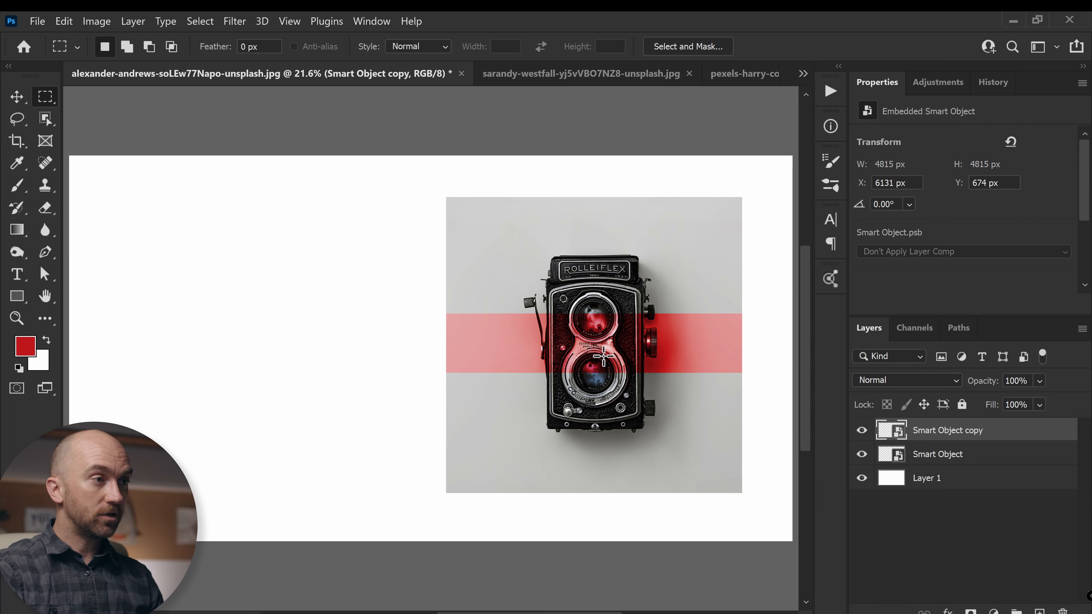
key("ctrl+z")
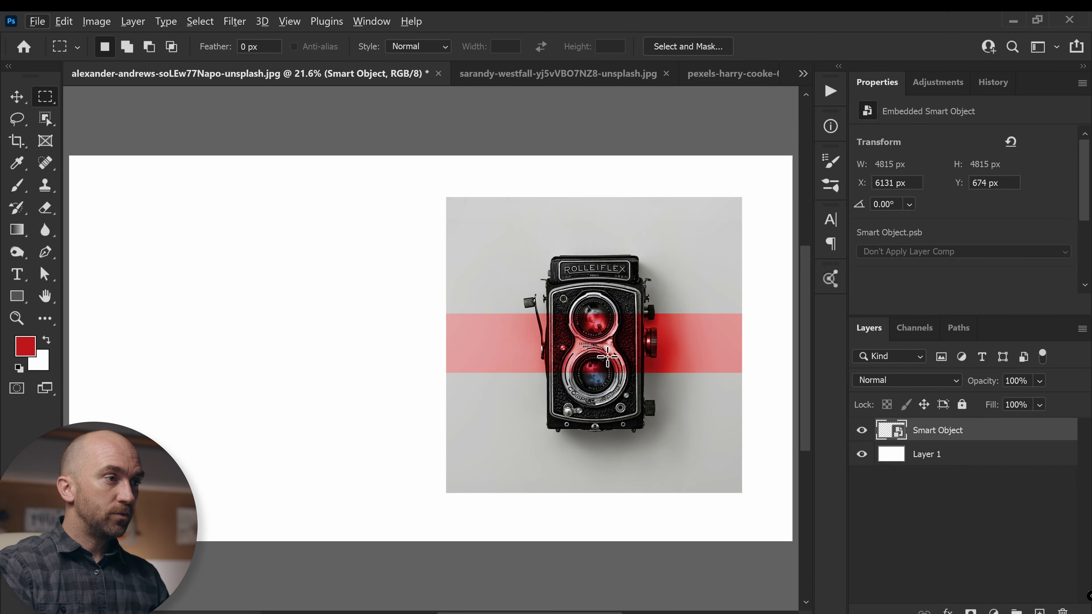
left_click(16, 96)
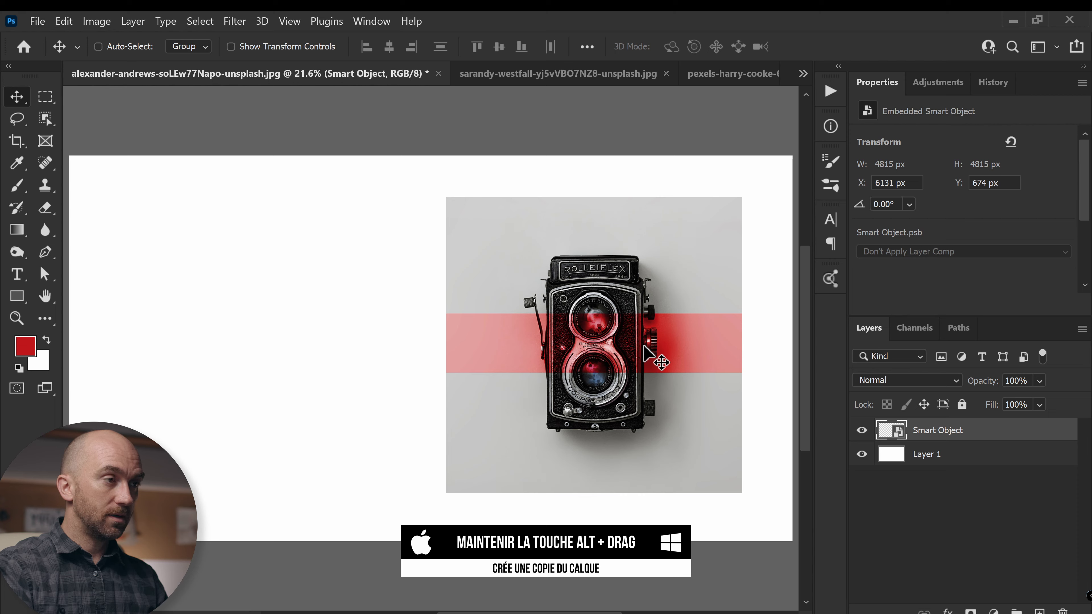
left_click_drag(643, 345, 303, 357)
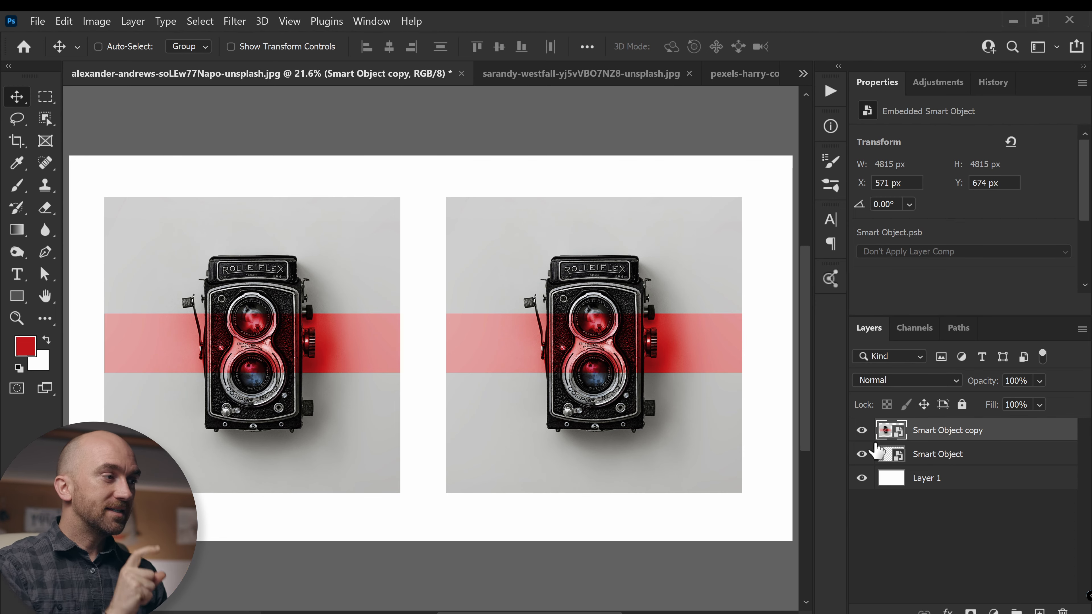
In the copied smart object's contents, select a full-height vertical band about 850 px wide through the camera's centre and add a new layer
double_click(894, 439)
left_click(45, 96)
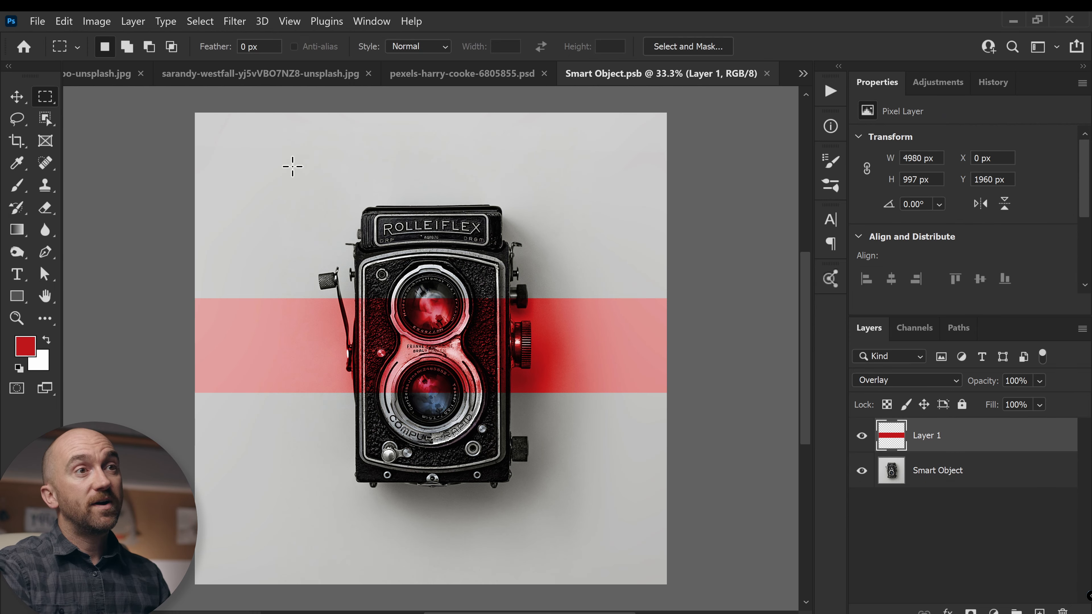
left_click_drag(389, 113, 471, 600)
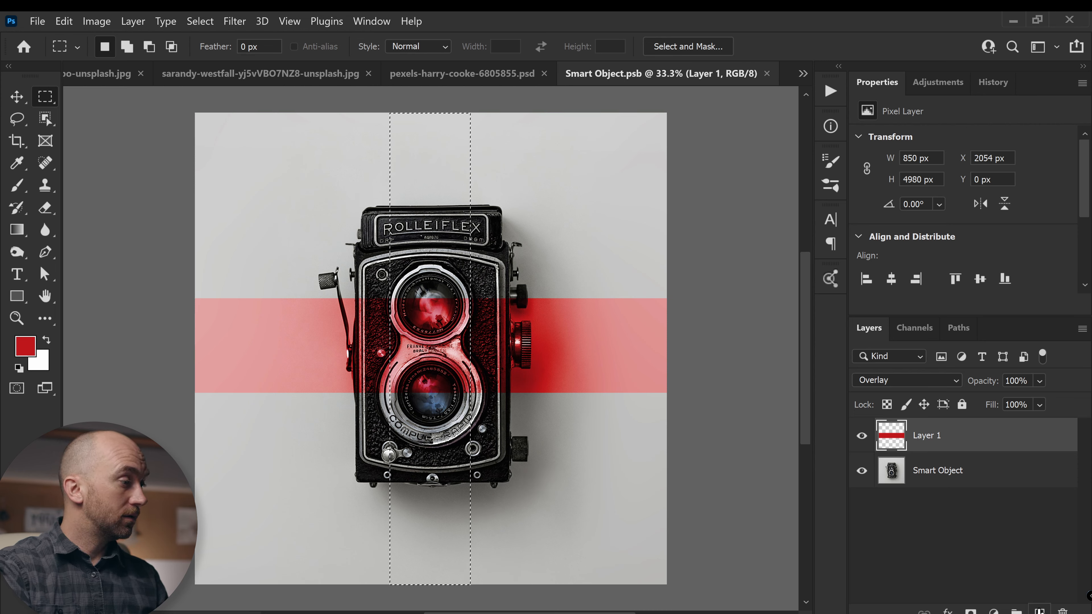
left_click(1040, 610)
Set the foreground colour to violet-blue 4b16d3 and fill the selected vertical band with it on the new layer
left_click(27, 344)
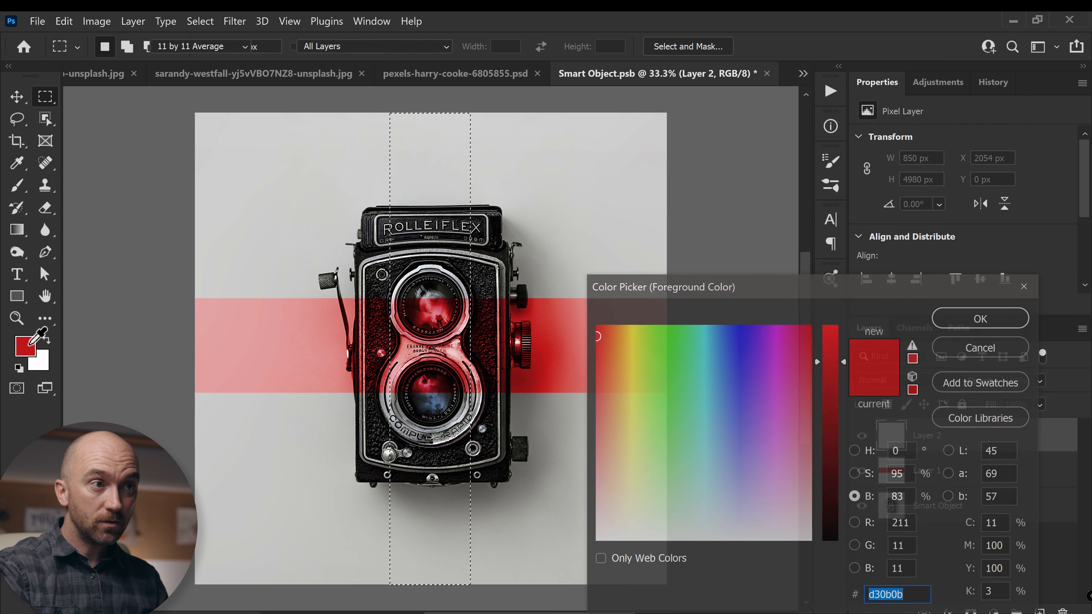
left_click(749, 347)
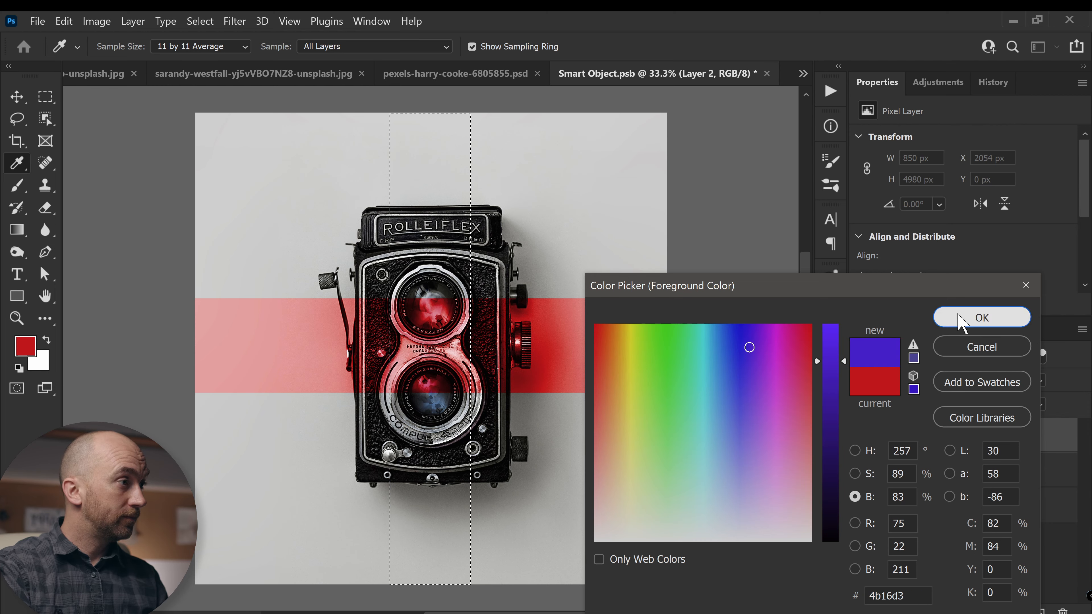
left_click(982, 317)
key("alt+BackSpace")
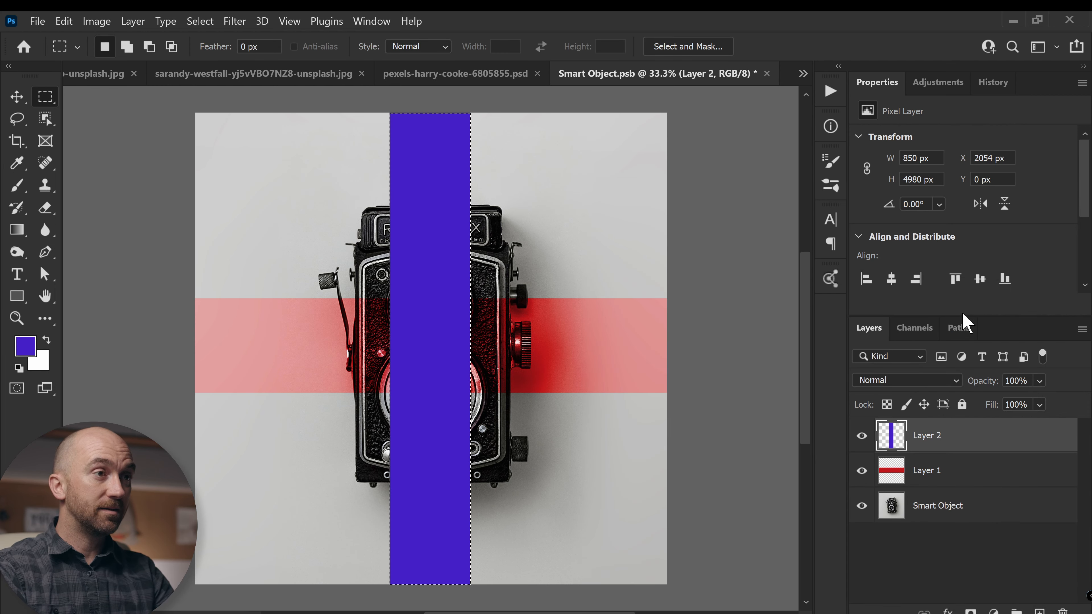
Deselect, set the violet band layer's blend mode to Overlay, and save and close the smart object's contents
key("ctrl+d")
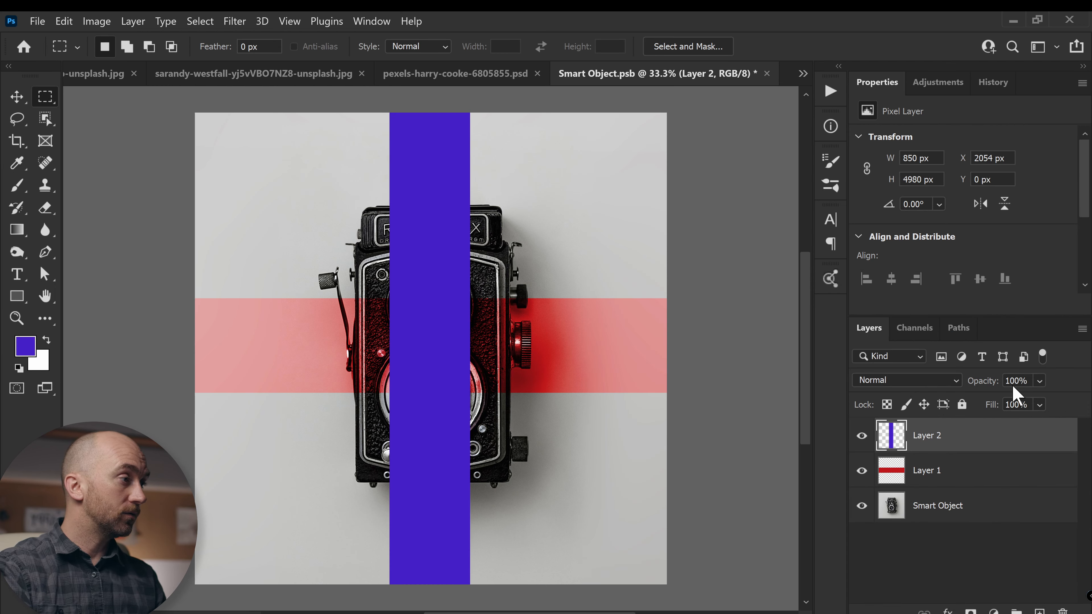
left_click(950, 381)
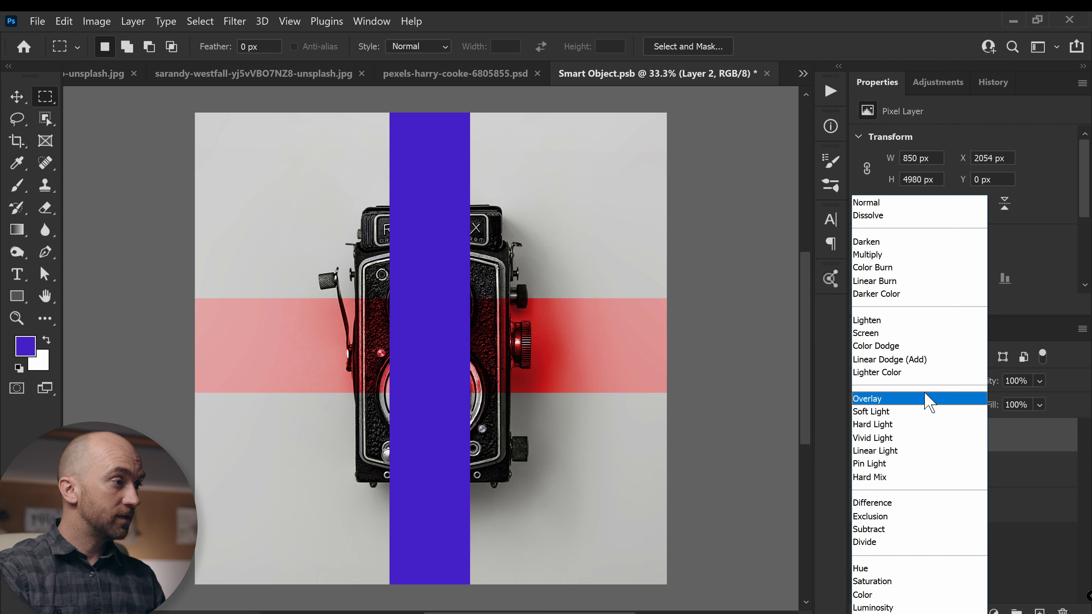
left_click(928, 400)
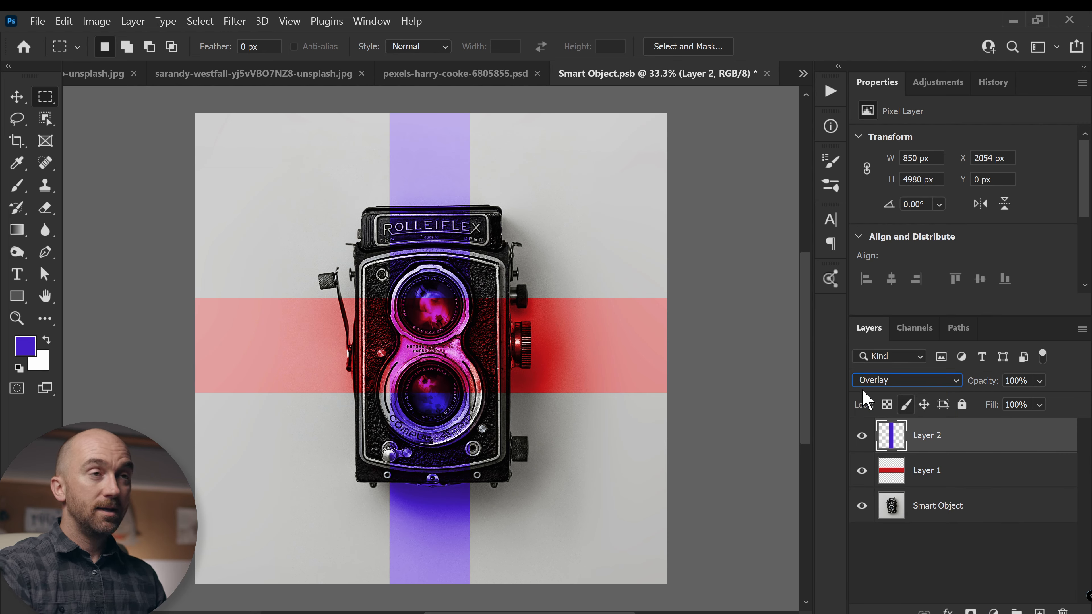
key("ctrl+s")
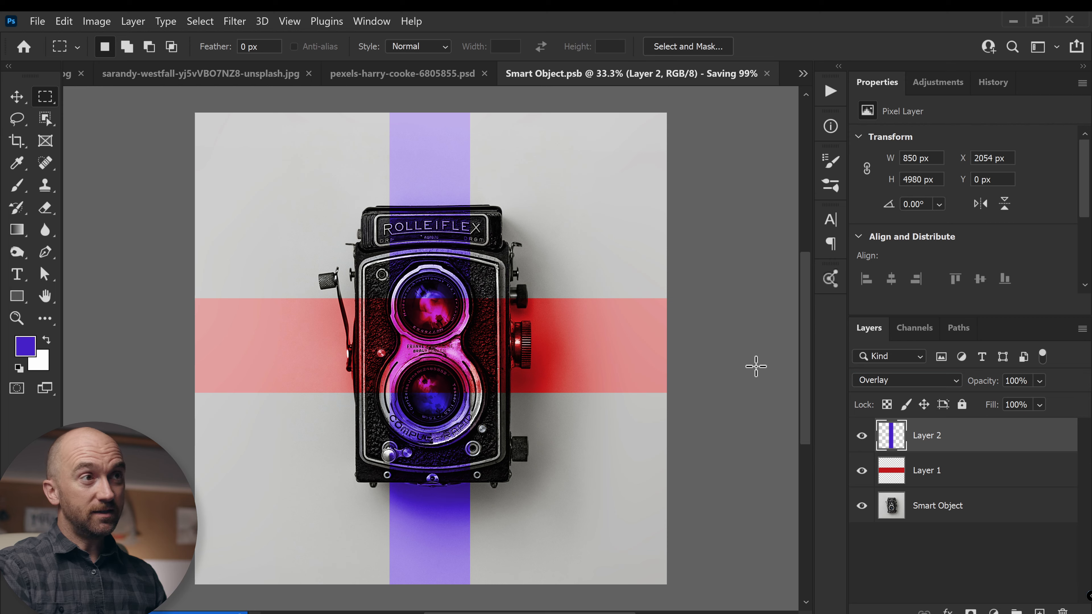
left_click(767, 74)
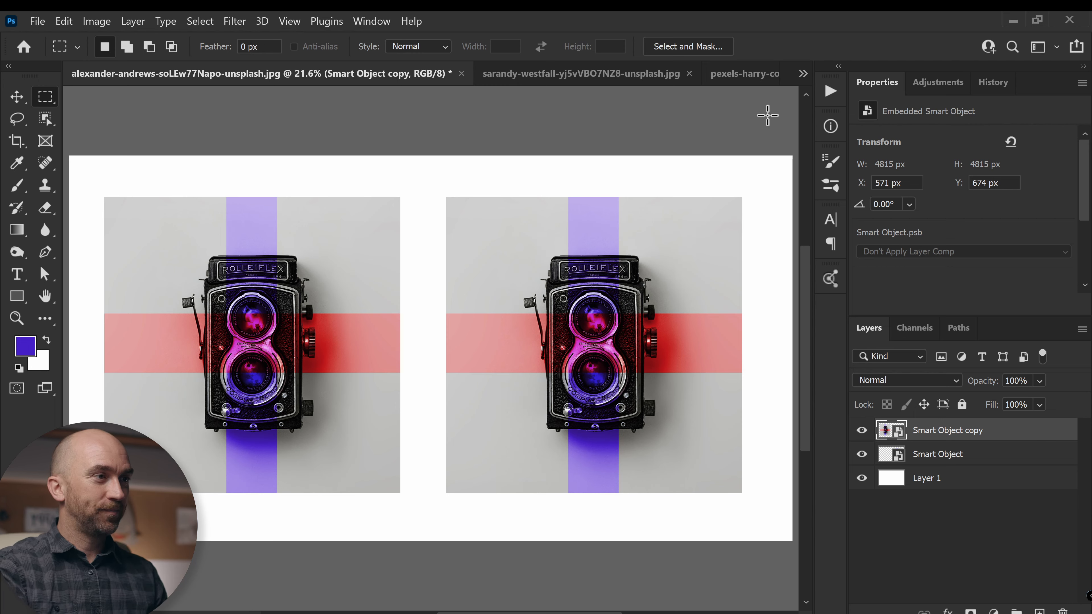
Scale both camera smart objects together to about 55% and move the pair toward the canvas's right side
key("v")
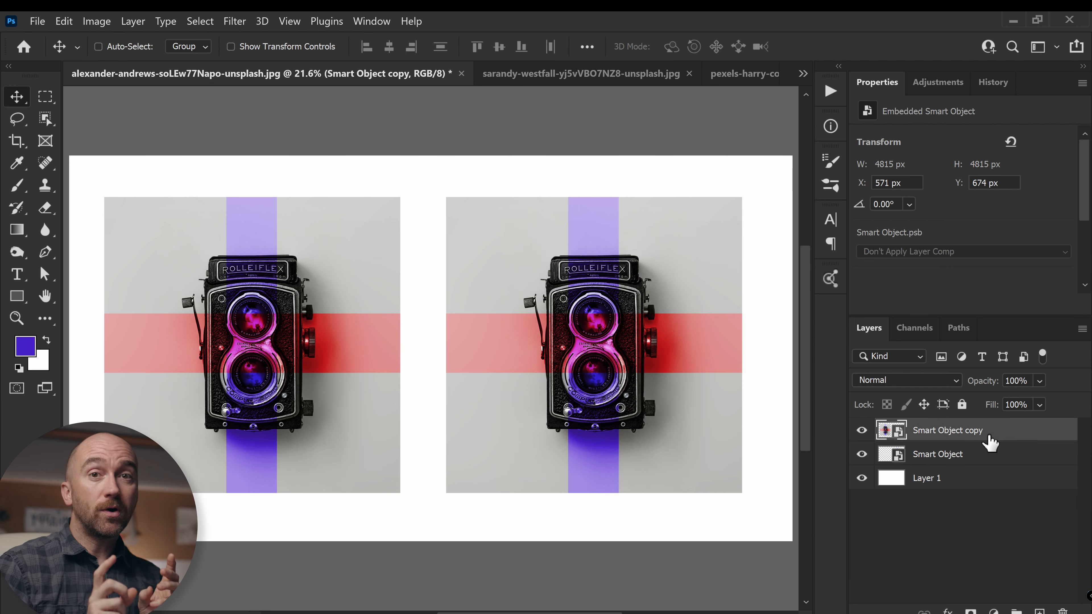
left_click(972, 458, "ctrl")
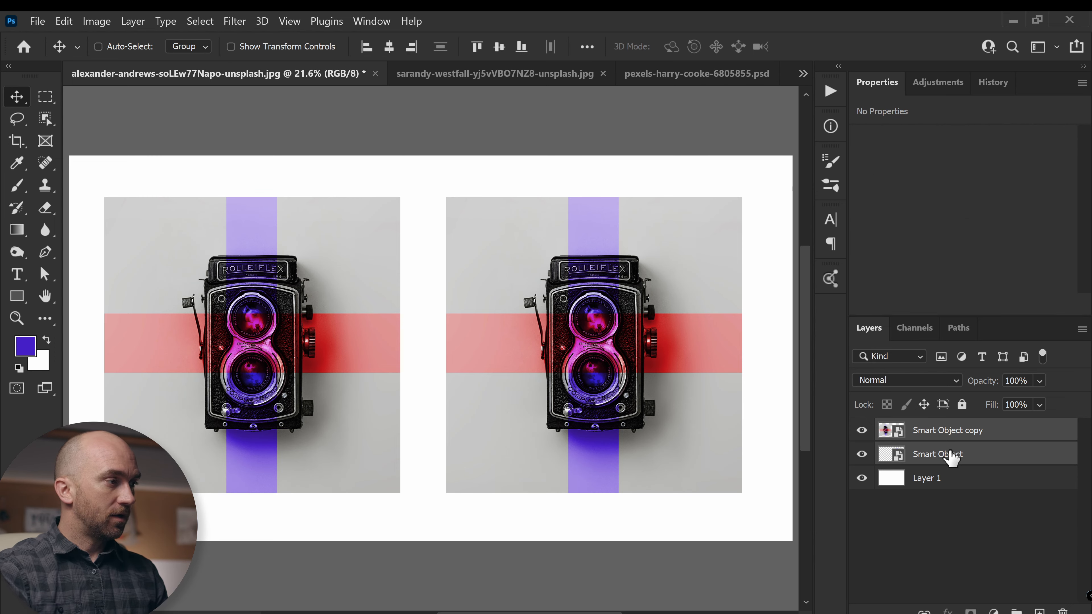
key("ctrl+t")
left_click_drag(736, 198, 597, 269)
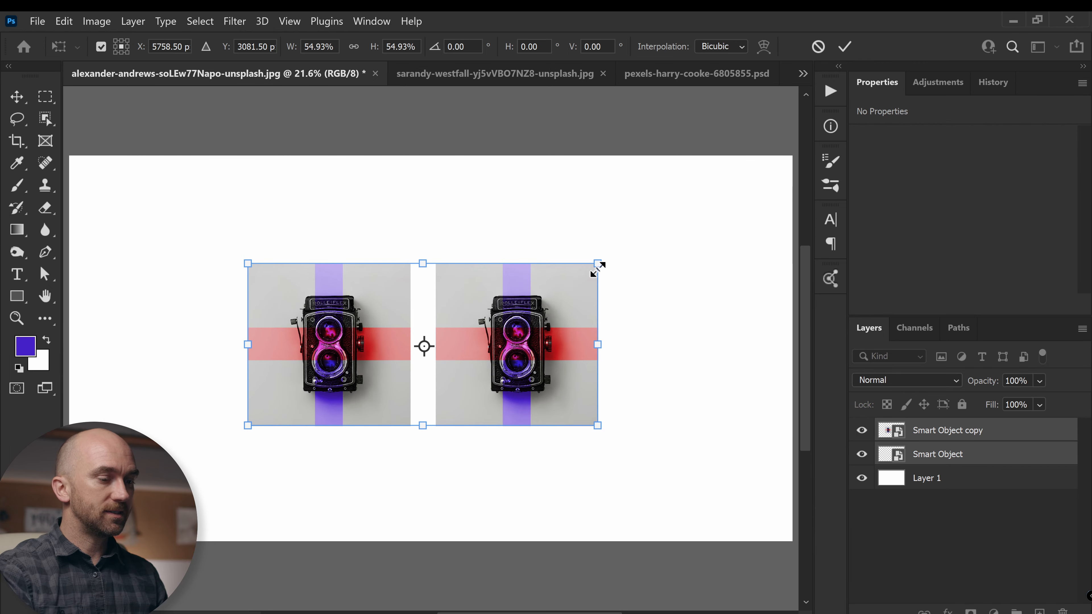
key("Return")
left_click_drag(539, 343, 697, 343)
Select the original and the copied camera smart objects in turn, including directly on the canvas, ending with the copy
left_click(979, 454)
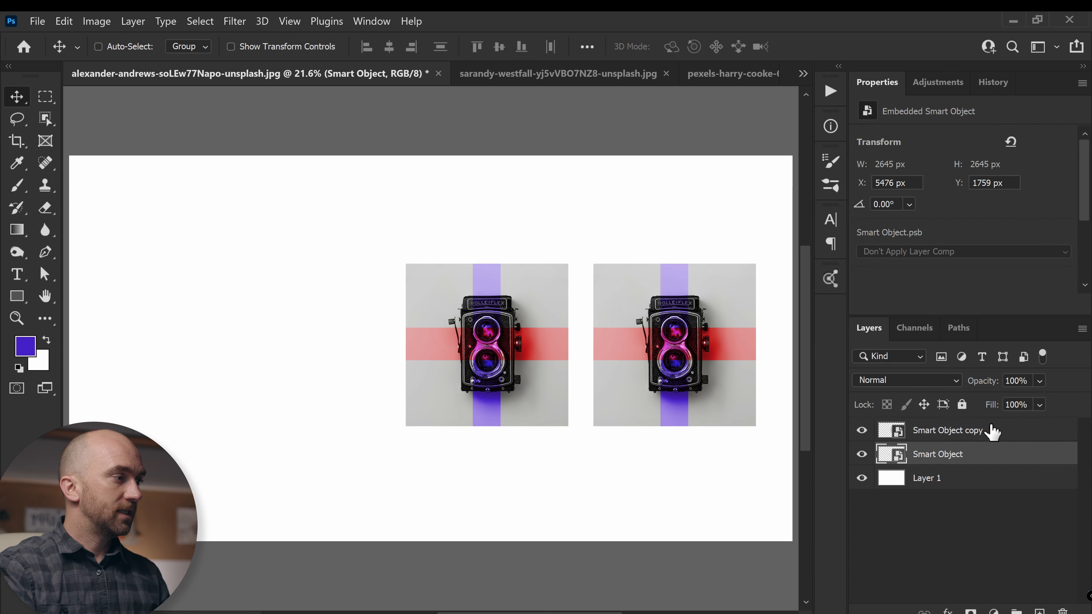
left_click(954, 432)
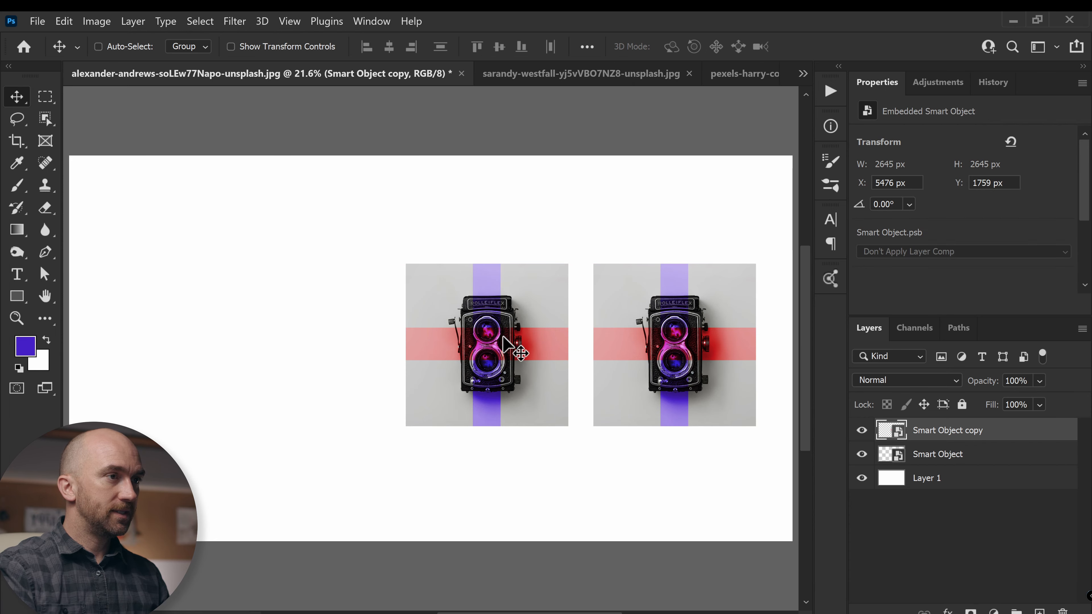
key("ctrl")
left_click(672, 340, "ctrl")
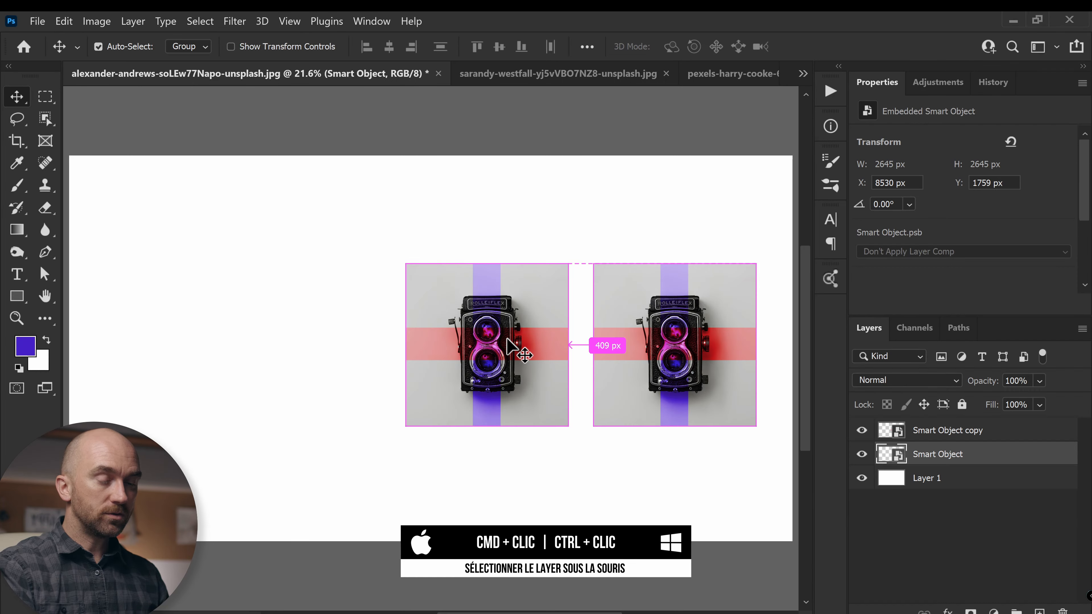
left_click(514, 343, "ctrl")
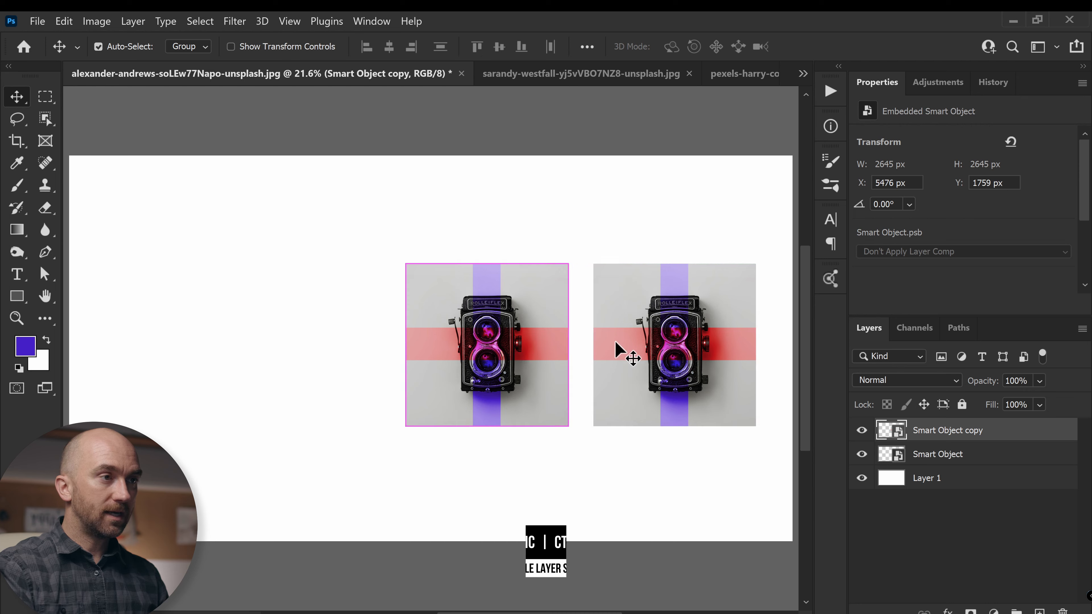
left_click(598, 344, "ctrl")
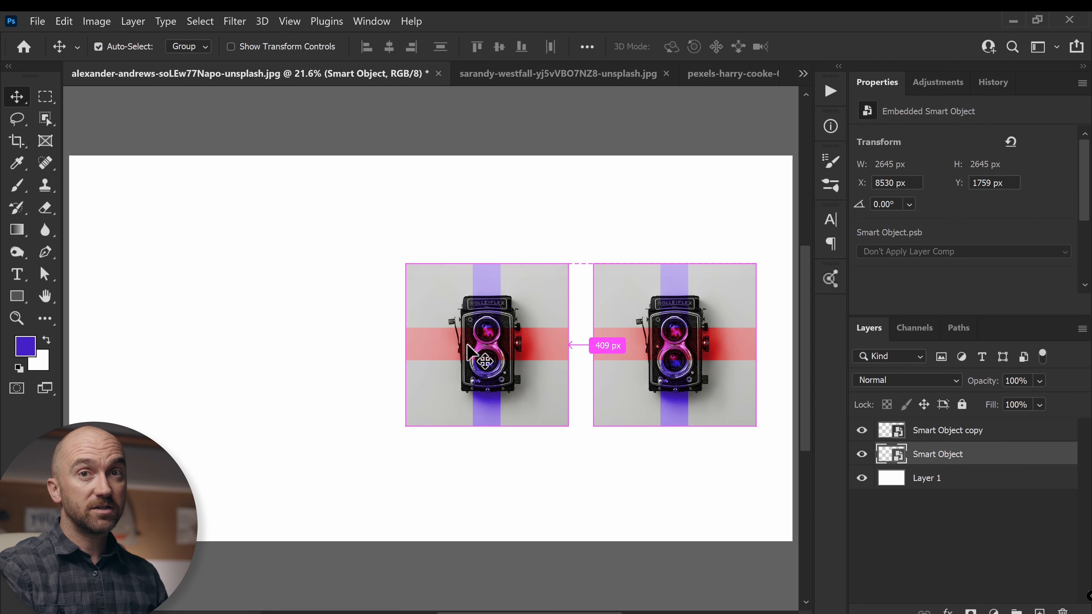
left_click(489, 339, "ctrl")
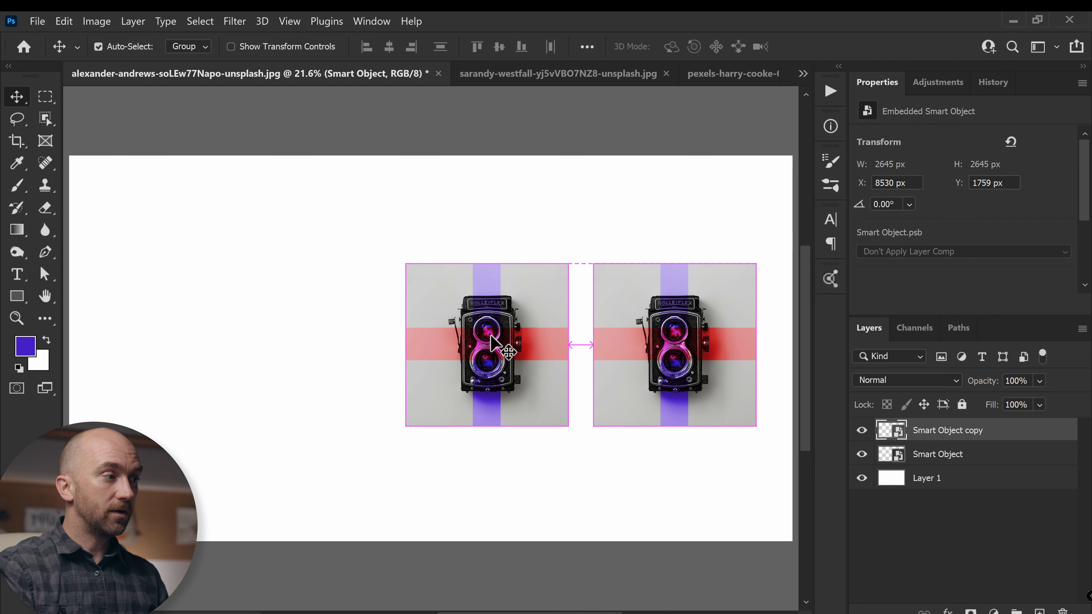
Create a New Smart Object via Copy from the selected camera, place it at about X 888 px, and center the linked copy between the others
right_click(991, 434)
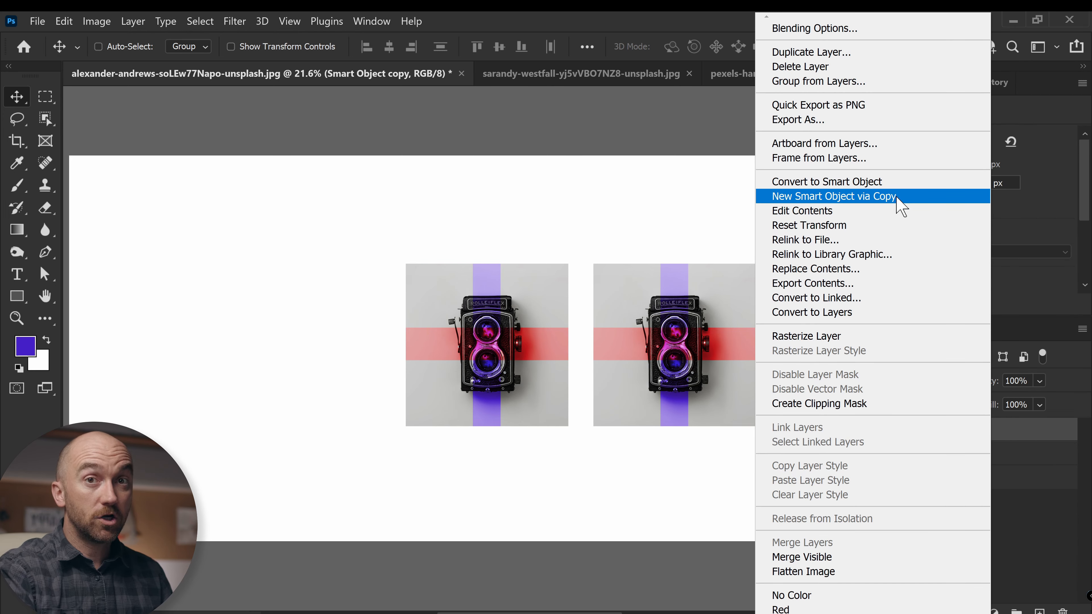
left_click(899, 196)
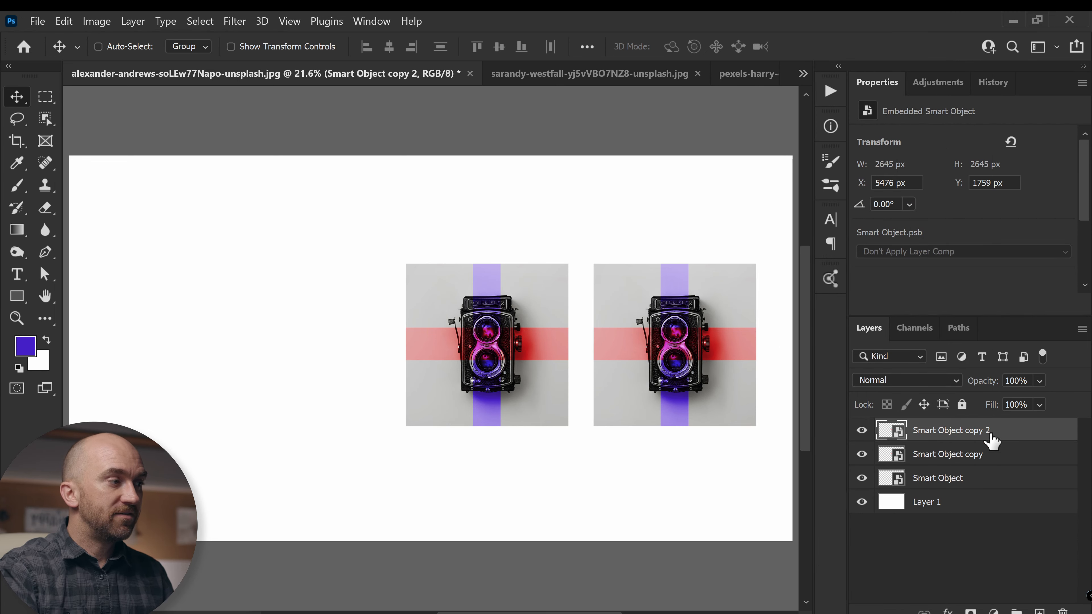
left_click_drag(535, 366, 252, 344)
left_click_drag(523, 360, 496, 354)
Open the independent copy's contents, hide the violet and red band layers, and save
left_click(894, 434)
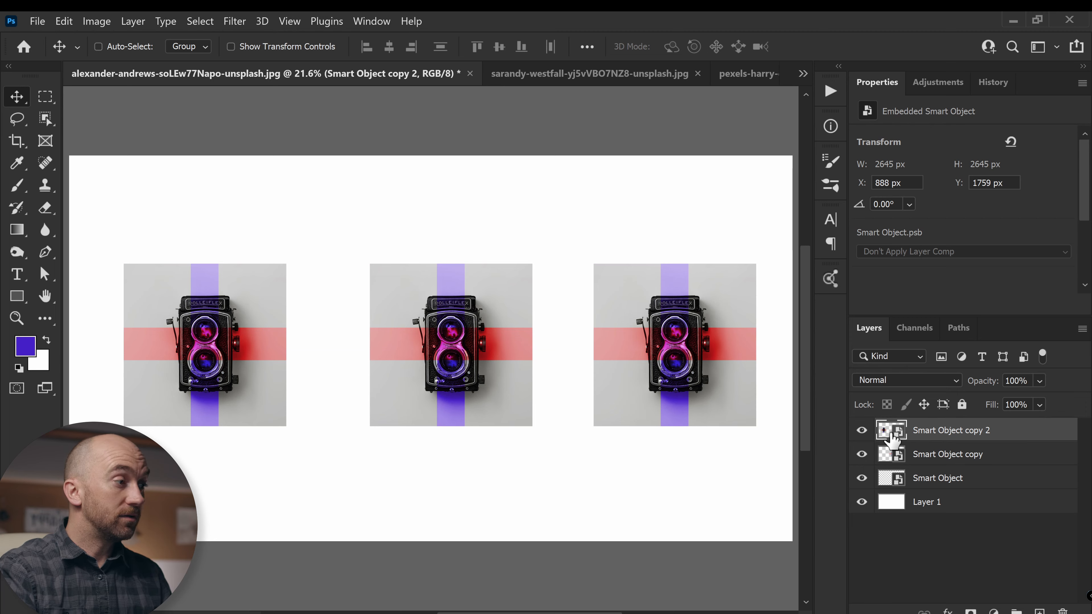
double_click(892, 432)
left_click_drag(861, 439, 863, 487)
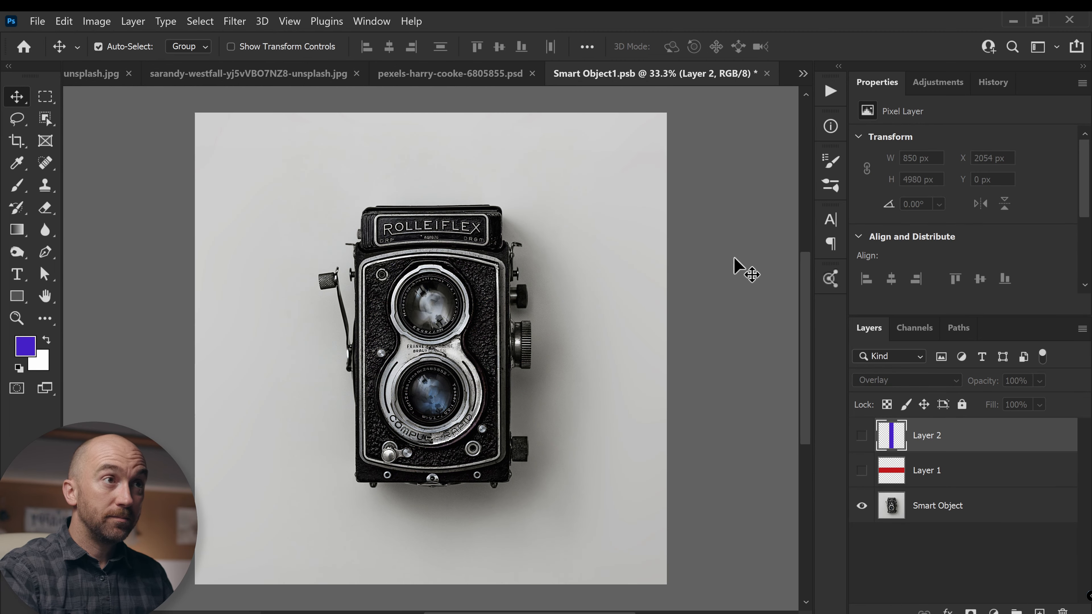
key("ctrl+s")
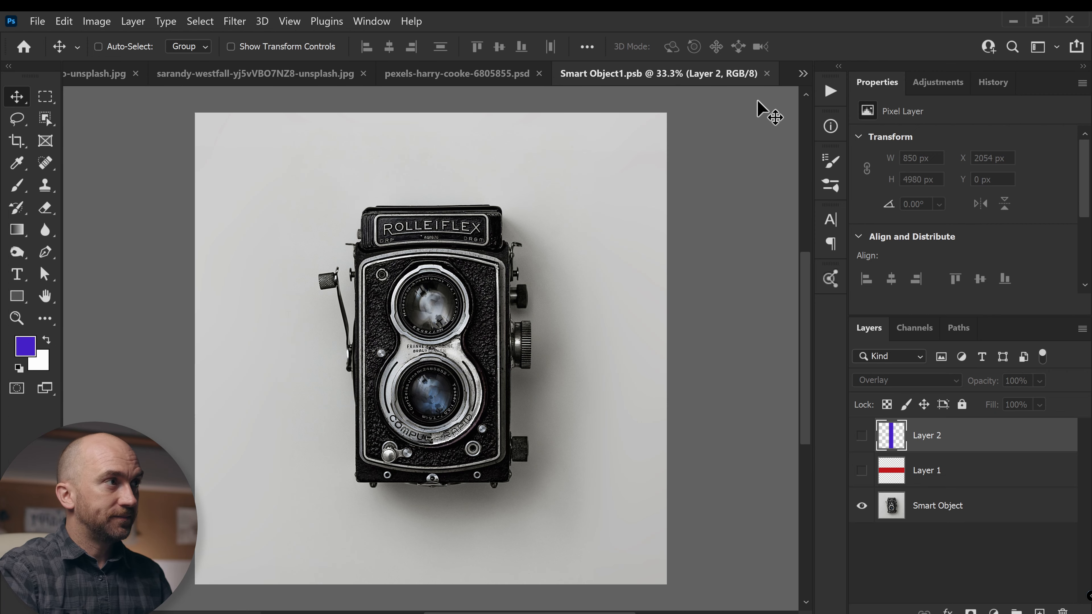
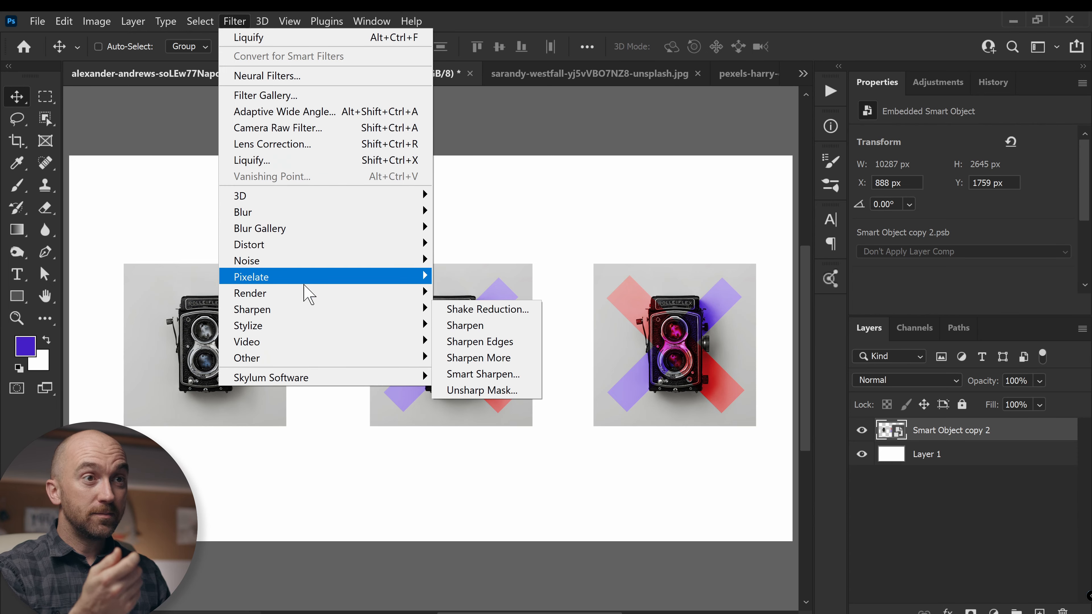
Apply a Liquify smart filter that smears the three cameras sideways, and open the combined smart object's contents
left_click(312, 163)
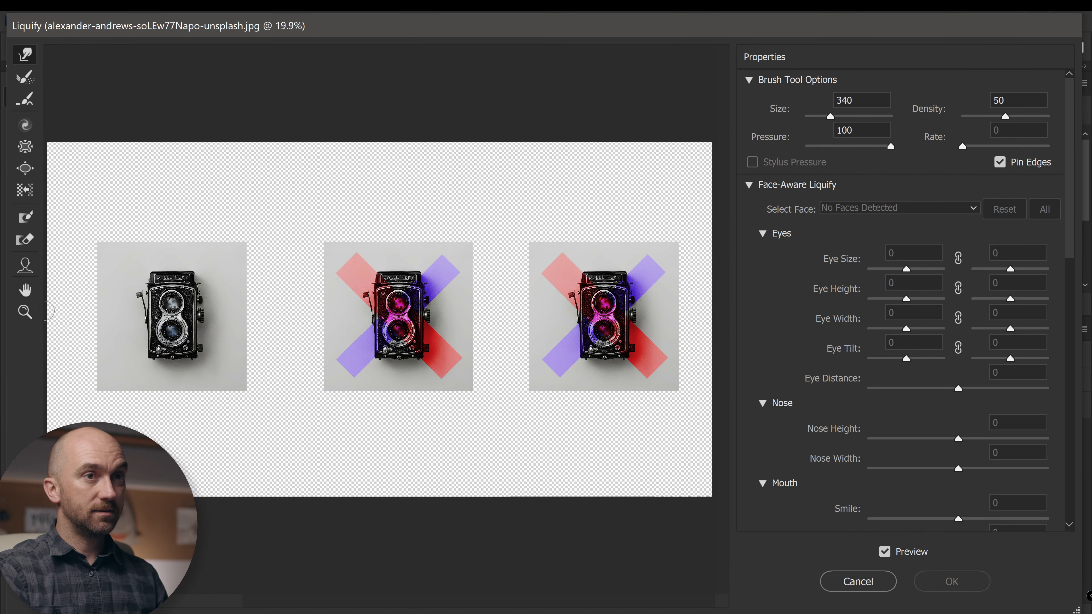
mouse_move(73, 299)
left_mouse_down()
mouse_move(504, 275)
mouse_move(680, 277)
mouse_move(703, 287)
mouse_move(506, 333)
mouse_move(141, 352)
mouse_move(65, 369)
left_mouse_up()
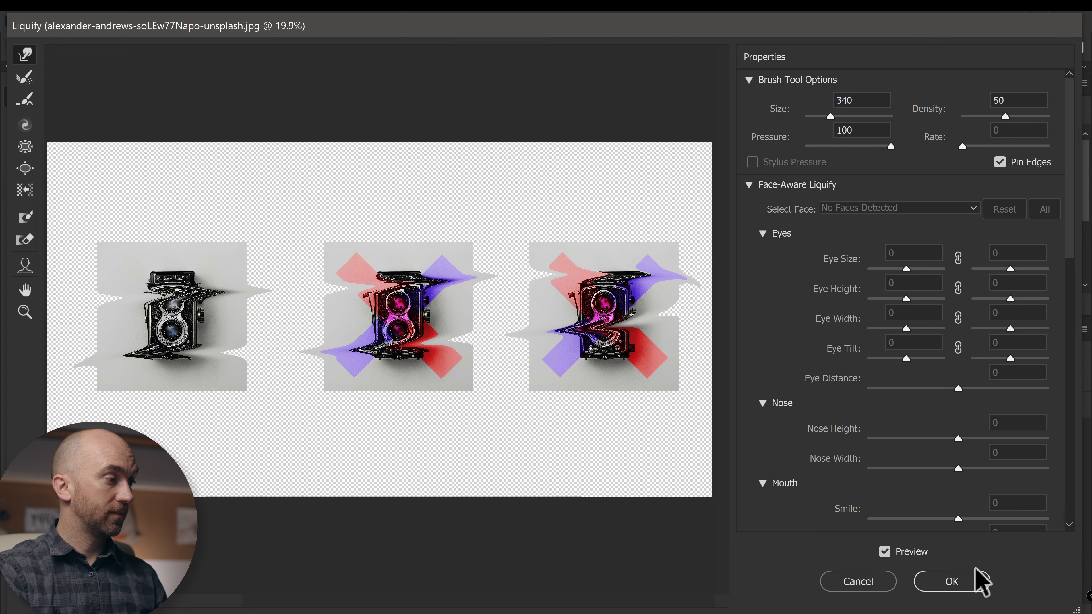
left_click(963, 582)
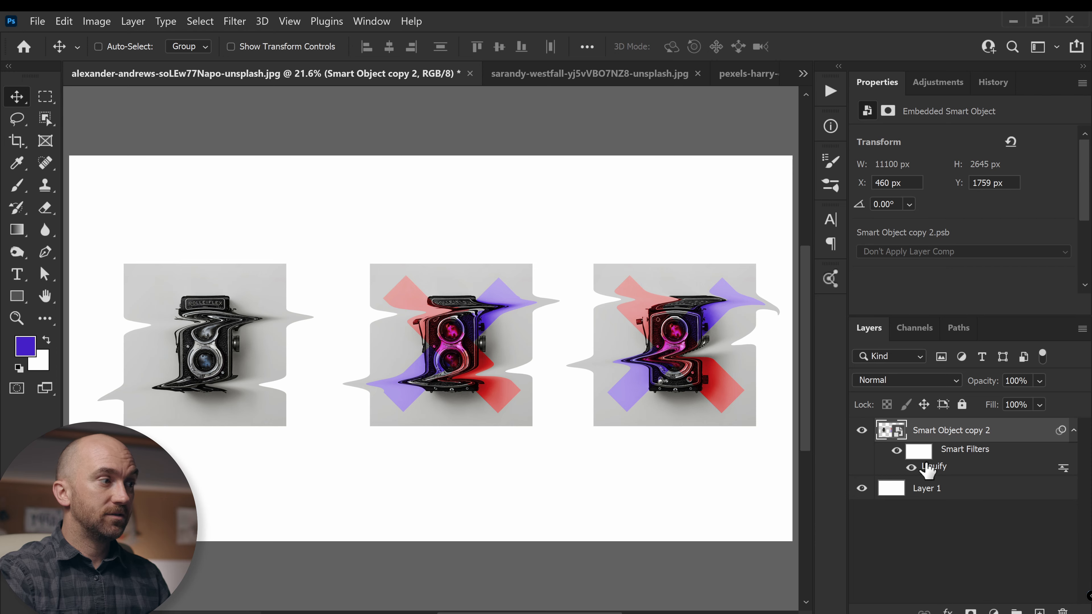
double_click(895, 441)
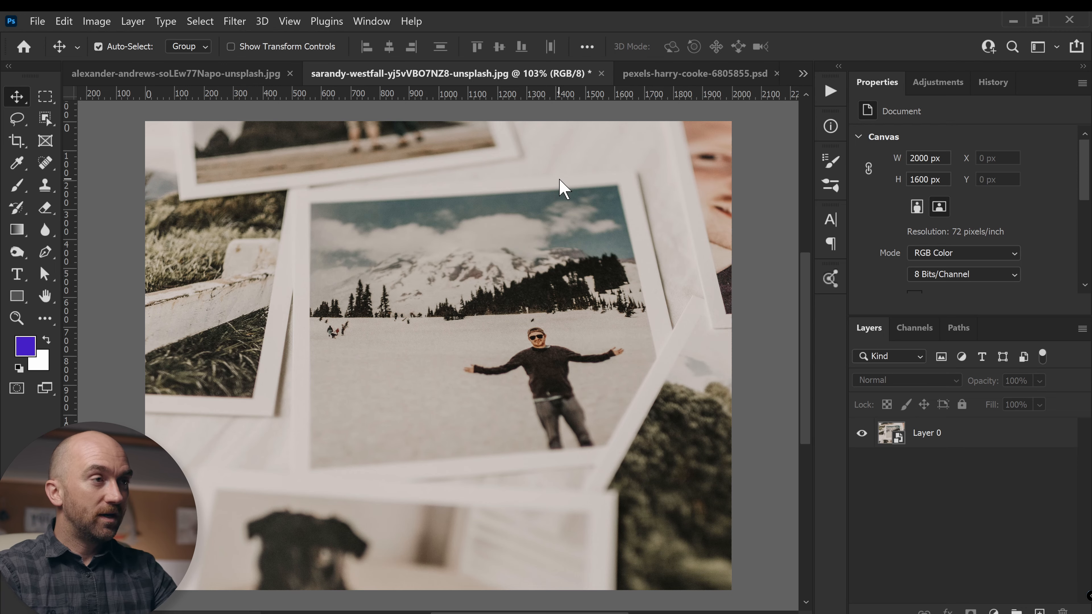
key("ctrl+o")
left_click(428, 172)
left_click(955, 602)
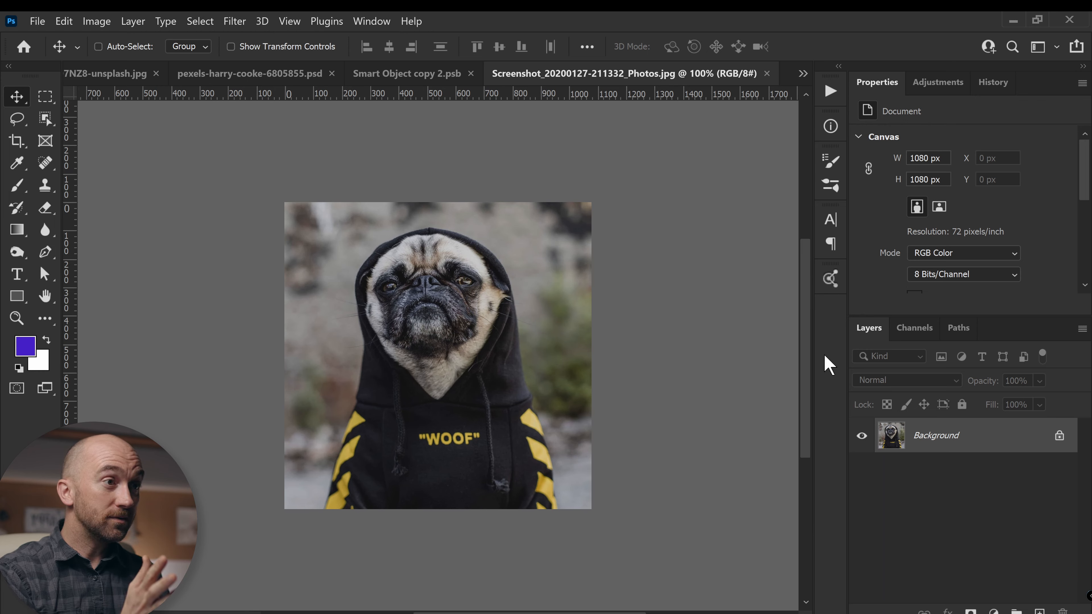
Convert the pug background to a smart object and place it over the central print in the printed-photos document, at about X 578, Y 297 px
right_click(975, 447)
left_click(1015, 339)
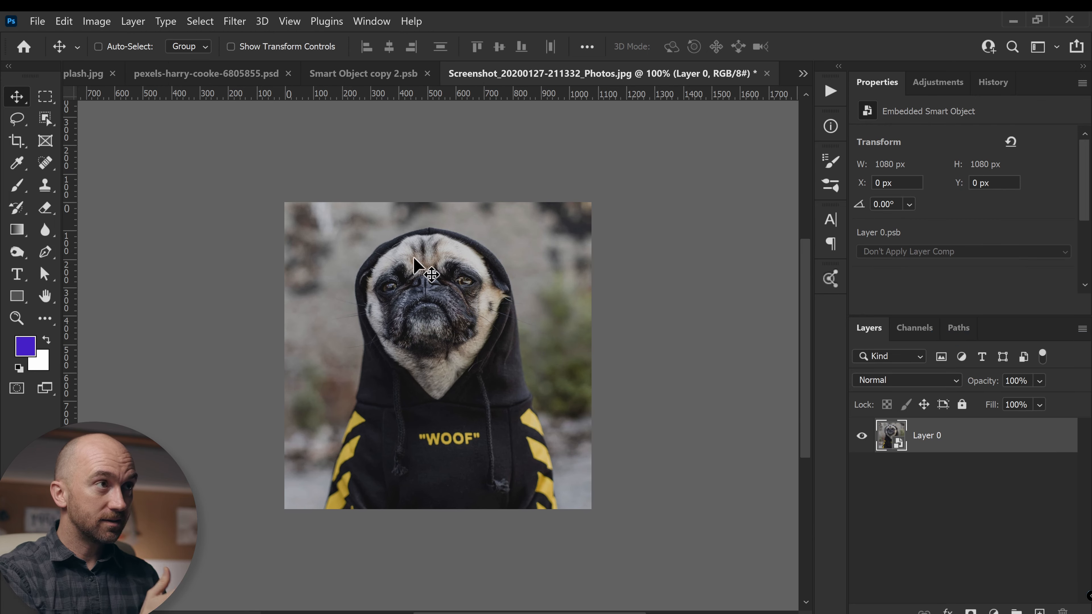
left_click_drag(407, 281, 151, 79)
left_click_drag(407, 278, 537, 299)
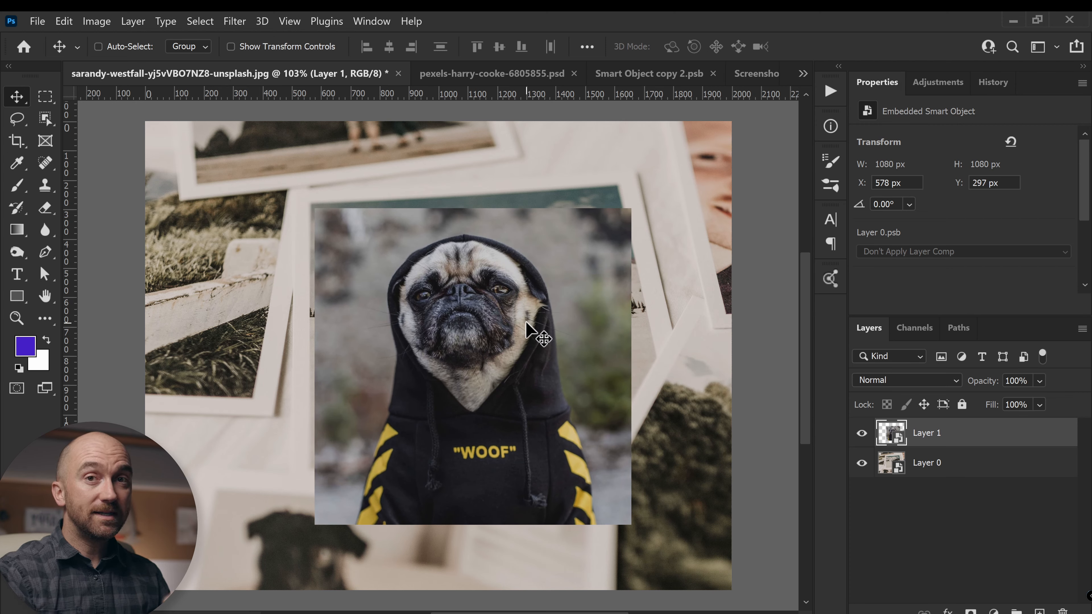
Distort the pug smart object so its four corners match the central print's picture area, and compare the result with the layer hidden and shown
key("ctrl+t")
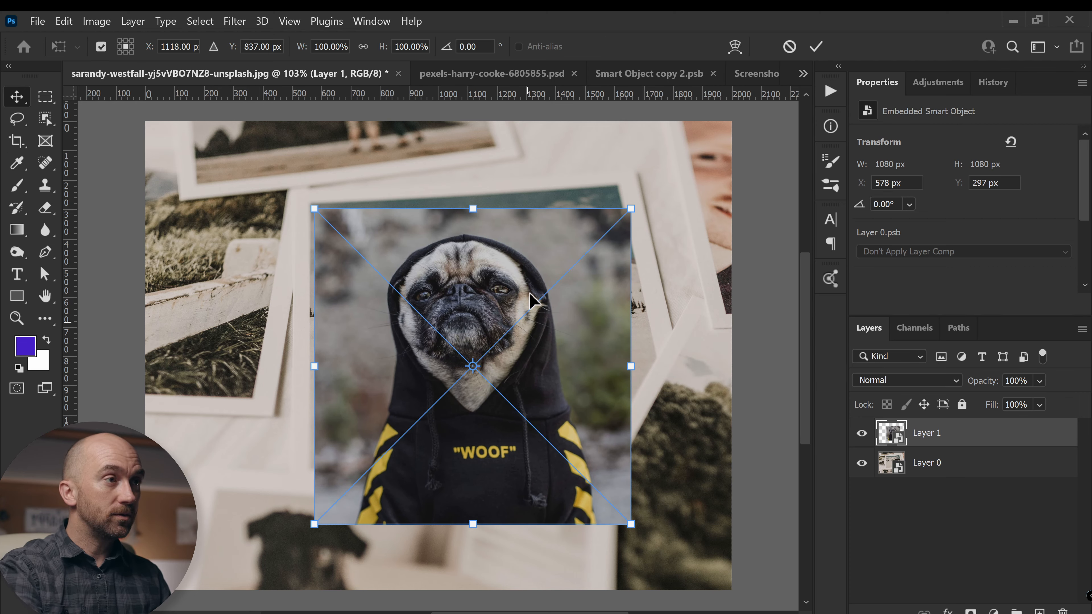
right_click(550, 241)
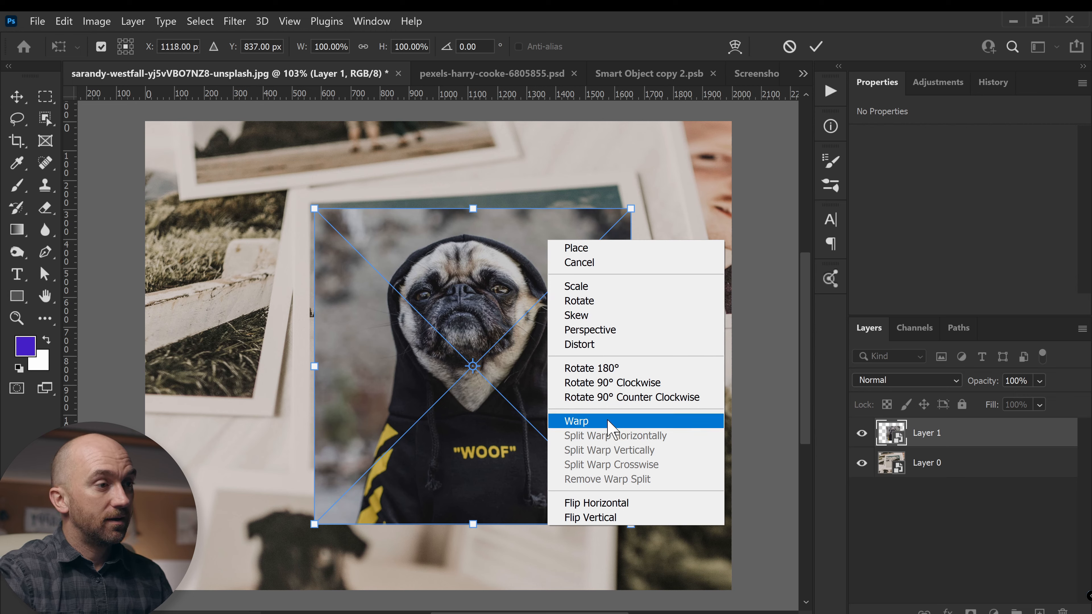
left_click(608, 344)
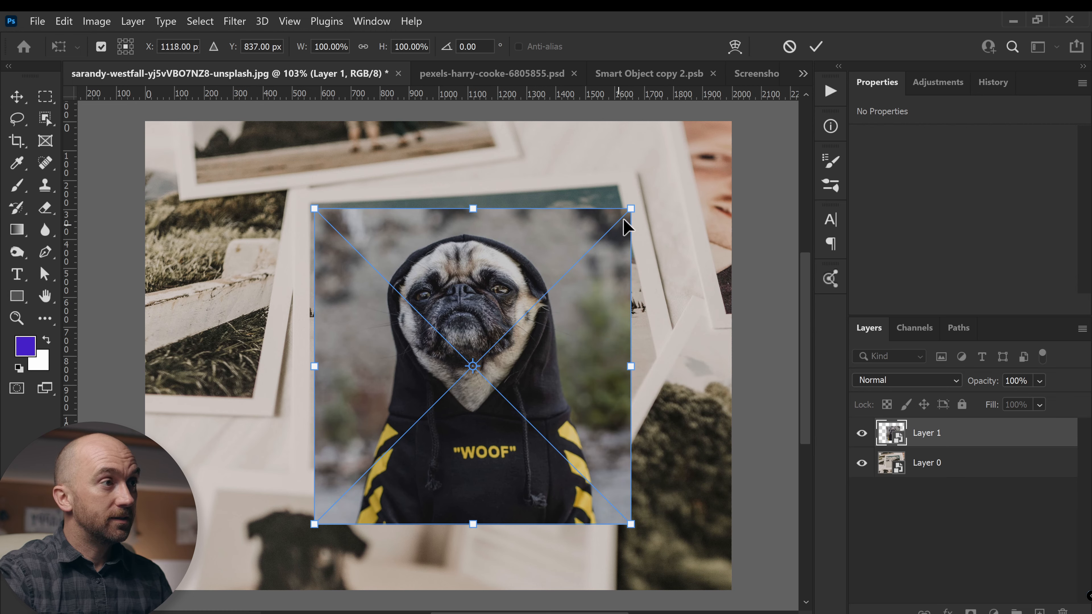
left_click_drag(632, 211, 618, 186)
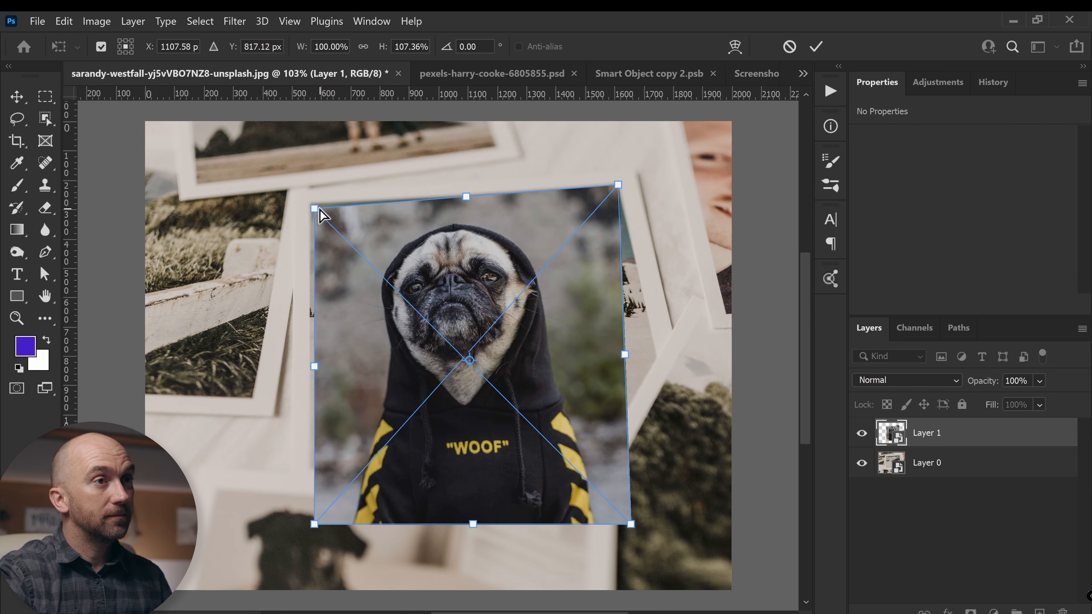
left_click_drag(315, 209, 312, 206)
left_click_drag(314, 524, 308, 470)
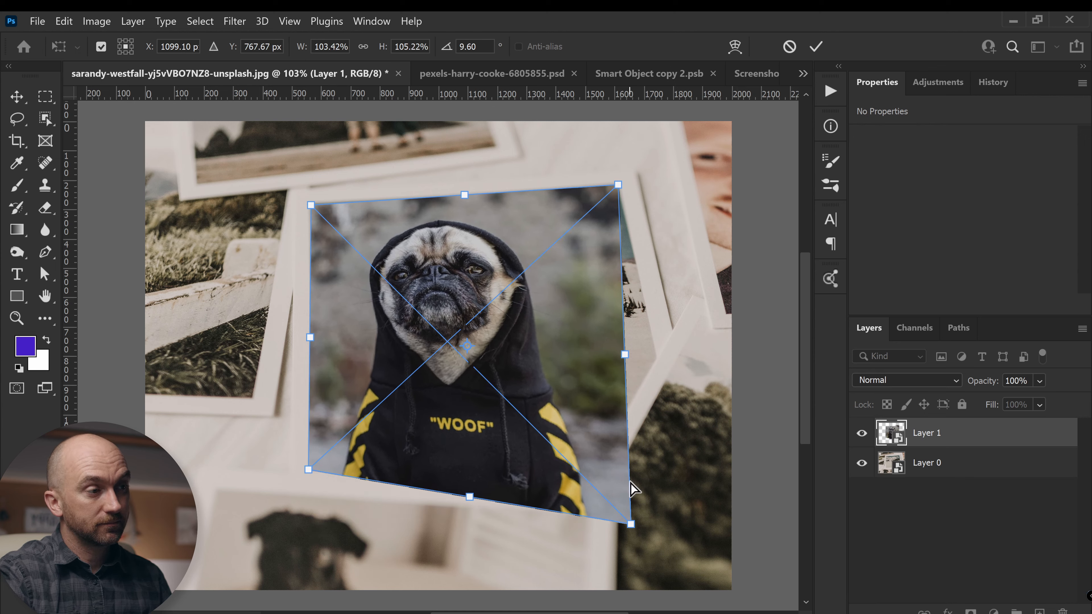
left_click_drag(630, 524, 679, 441)
key("Return")
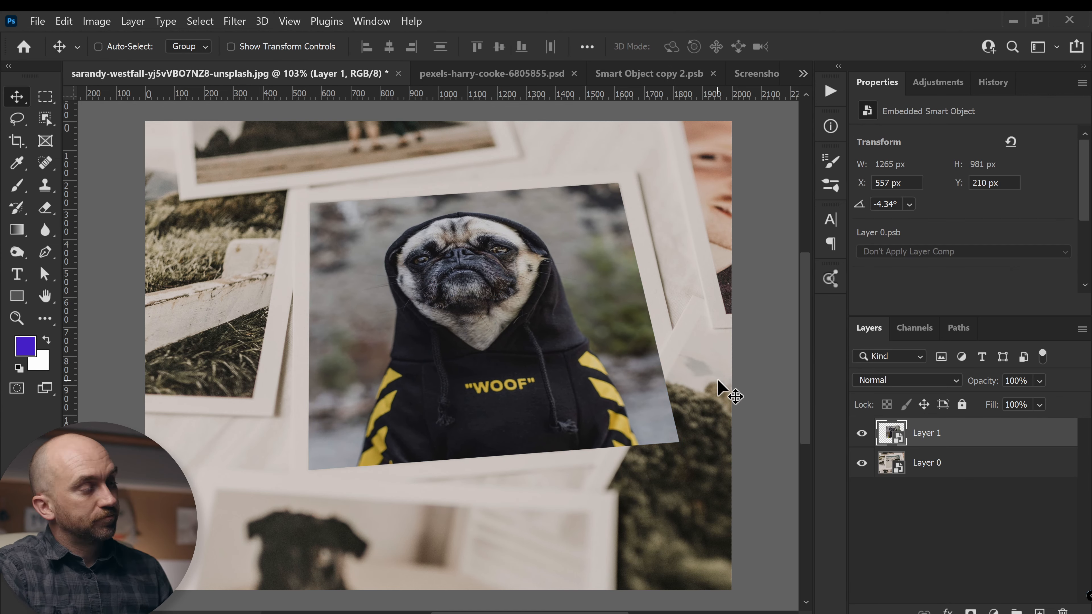
left_click(862, 433)
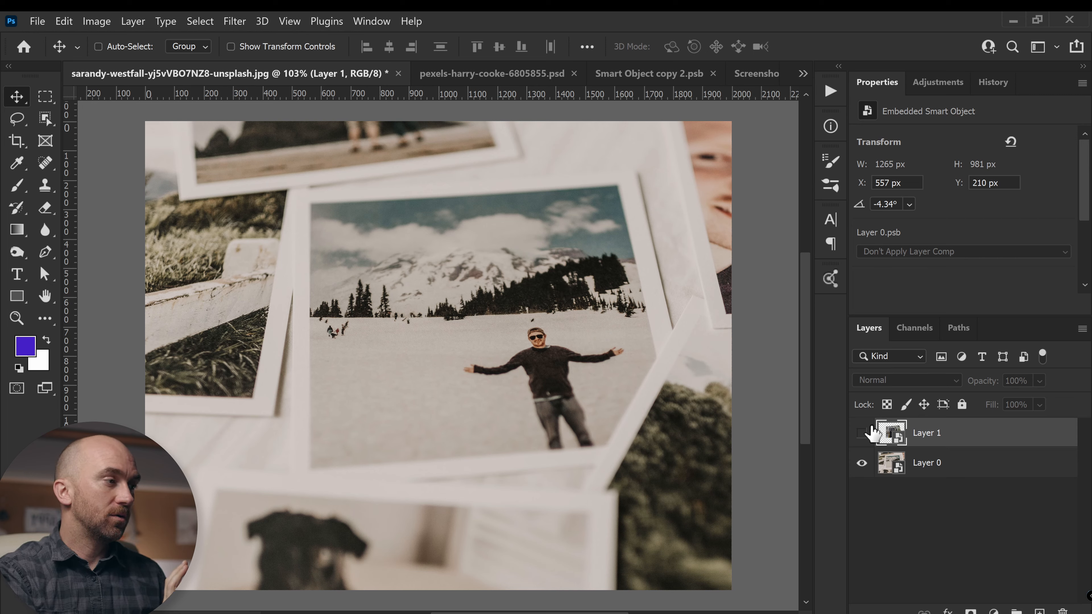
left_click(857, 433)
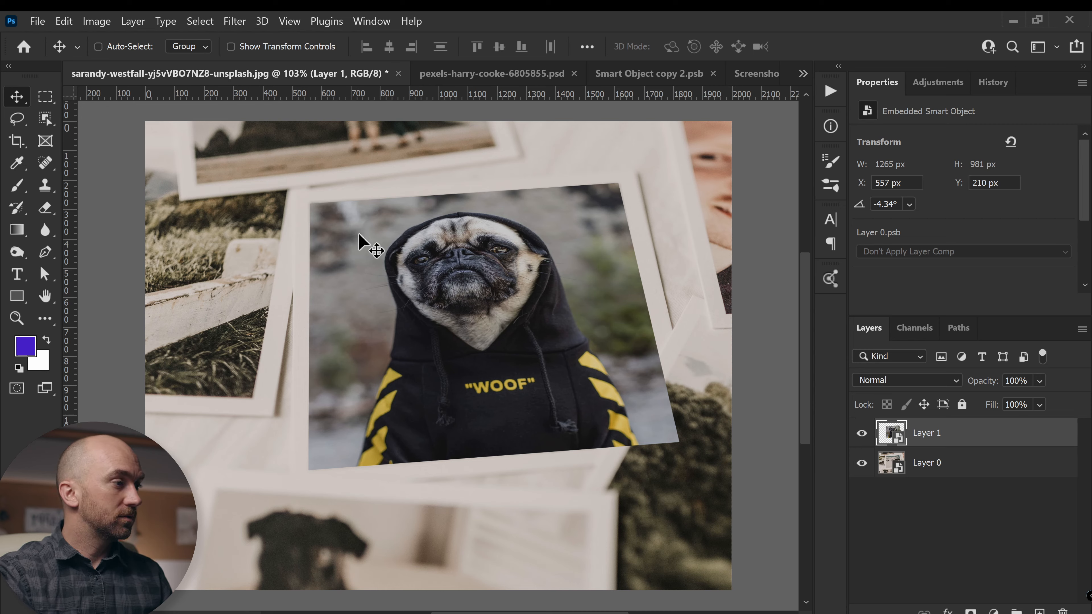
Start a Tilt-Shift blur on the pug smart object, centring the focus band on the face and tilting it to the print's angle
left_click(240, 24)
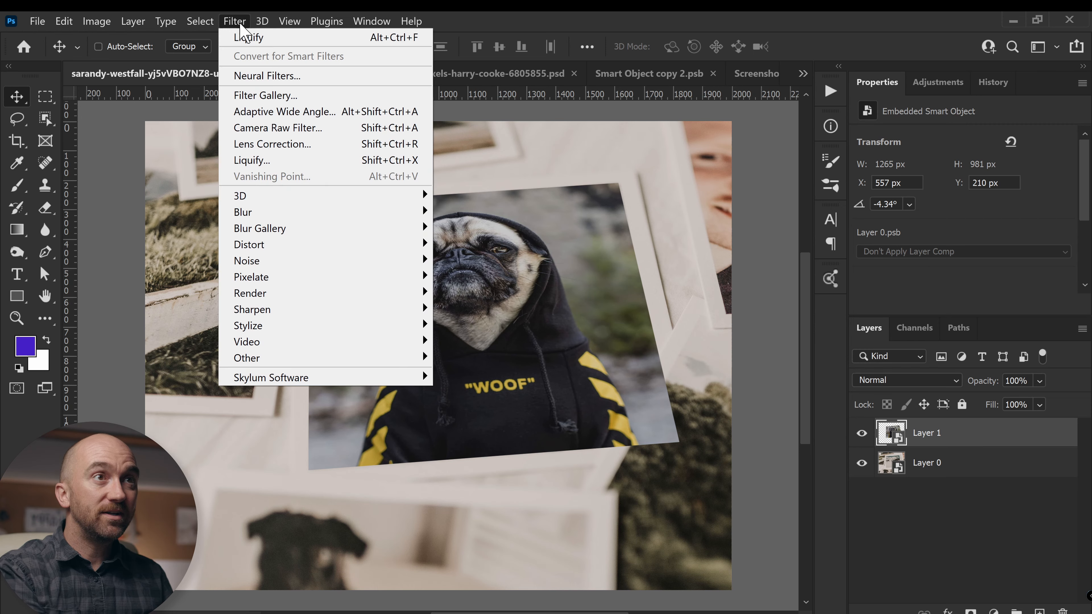
mouse_move(307, 230)
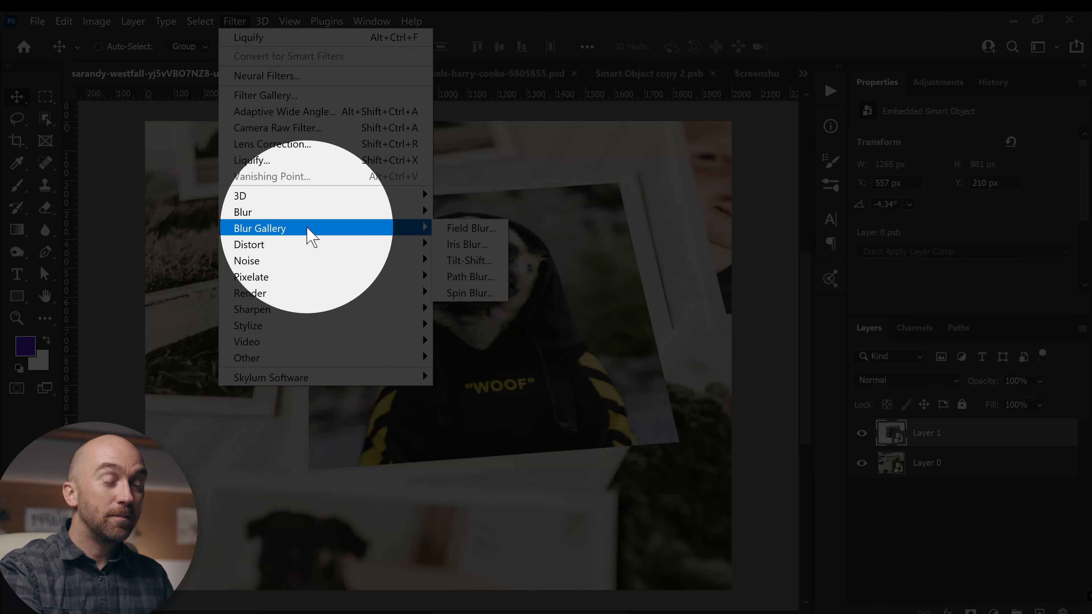
left_click(466, 260)
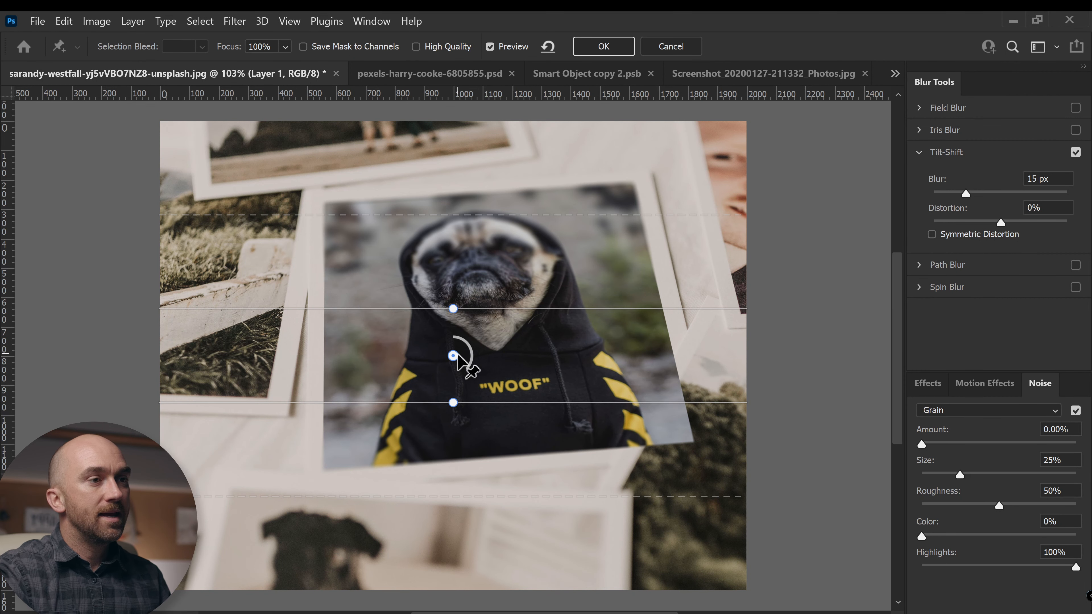
left_click_drag(453, 356, 461, 312)
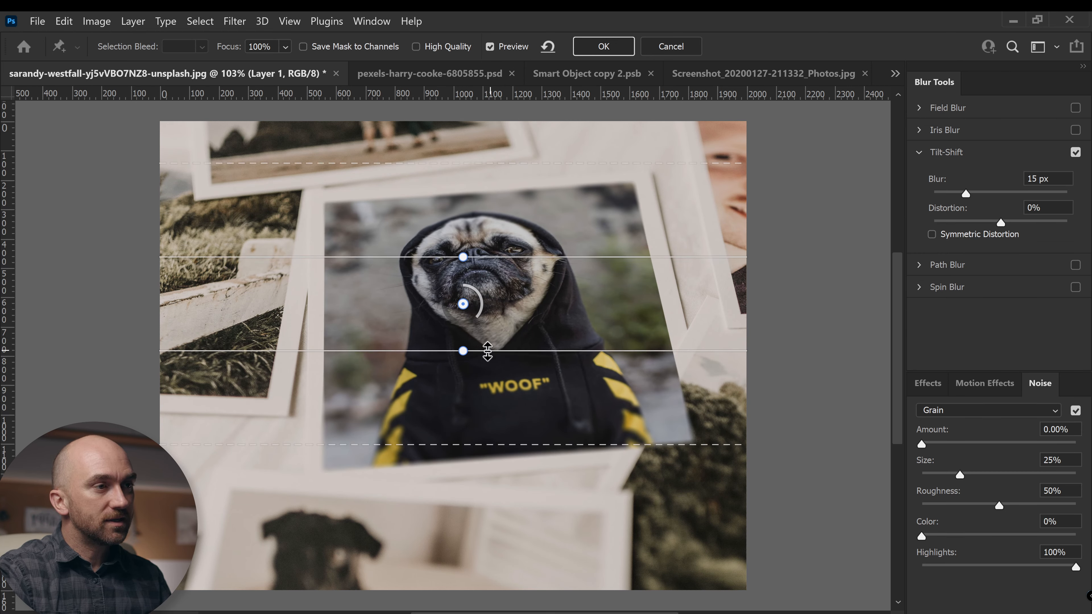
left_click_drag(463, 357, 466, 356)
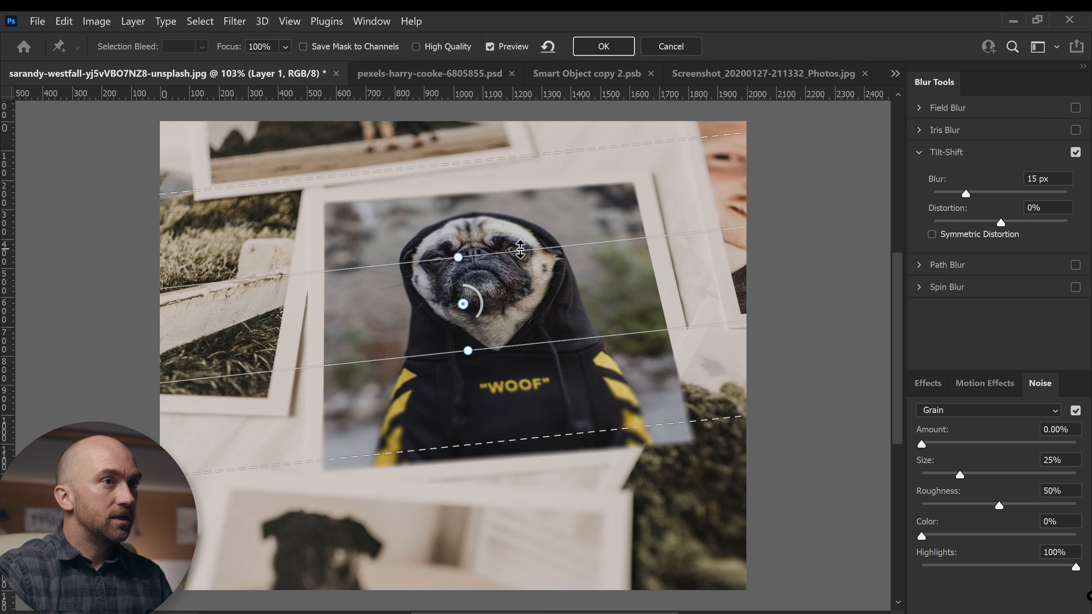
Set the Tilt-Shift blur to 18 px, tighten the focus band around the pug's face, and apply the filter
left_click_drag(505, 254, 506, 273)
left_click_drag(969, 193, 971, 194)
left_click_drag(441, 447, 440, 431)
mouse_move(478, 350)
left_mouse_down()
mouse_move(485, 391)
mouse_move(473, 331)
mouse_move(465, 345)
left_mouse_up()
left_click_drag(463, 304, 494, 251)
left_click_drag(462, 298, 467, 306)
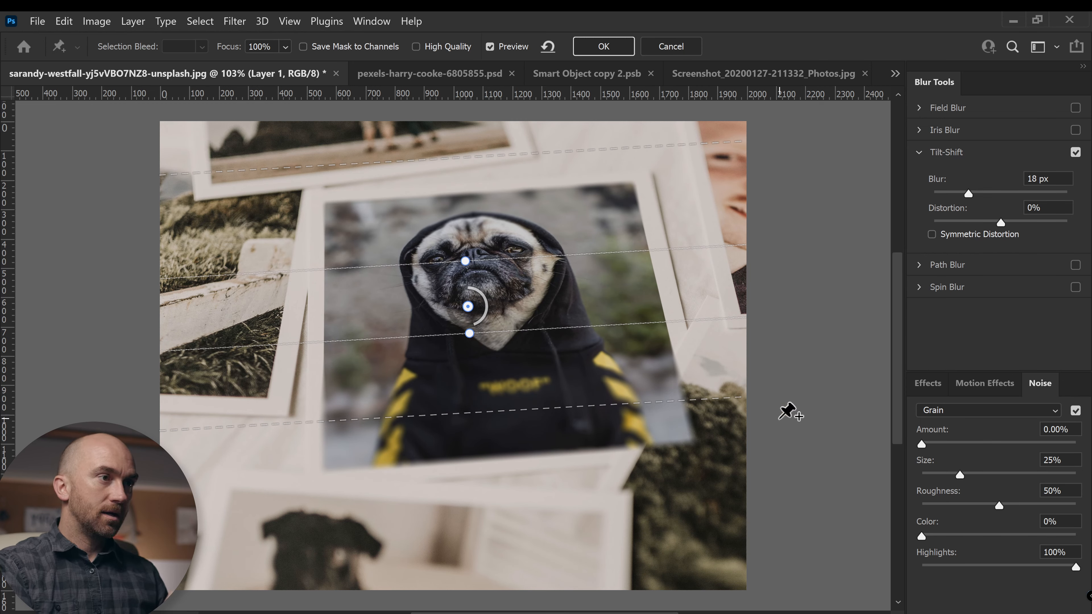
left_click(619, 48)
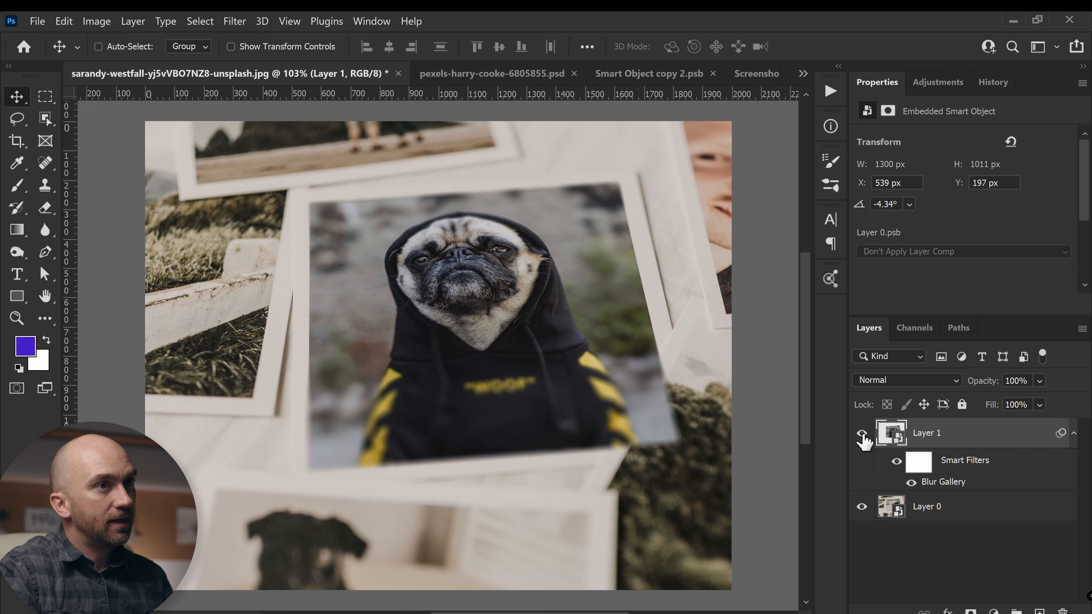
Compare the blurred pug with the original print by repeatedly hiding and showing Layer 1
left_click(862, 433)
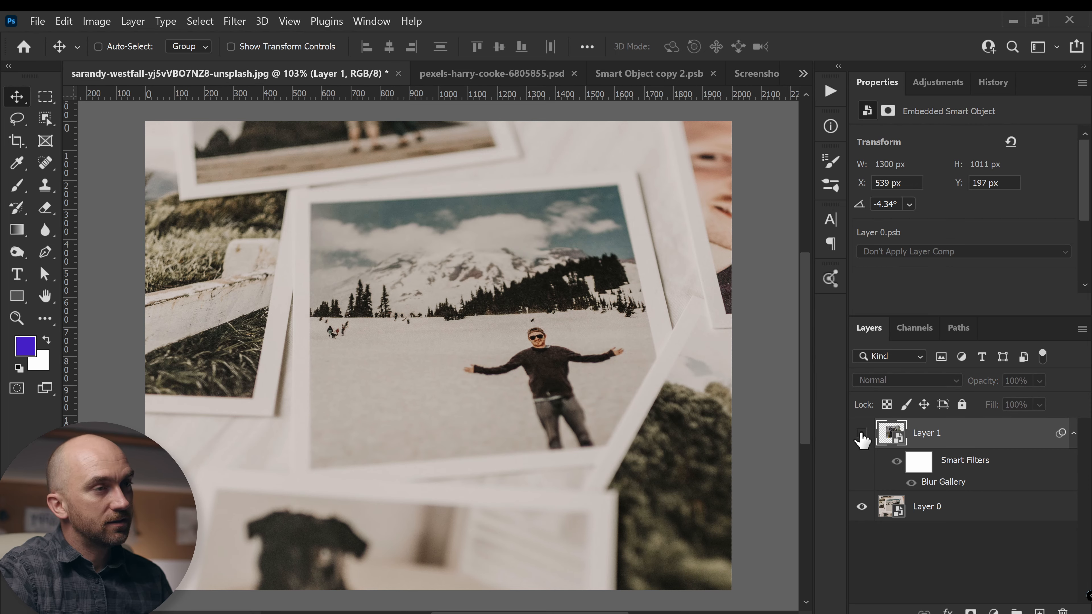
left_click(861, 433)
left_click(862, 433)
left_click(862, 433)
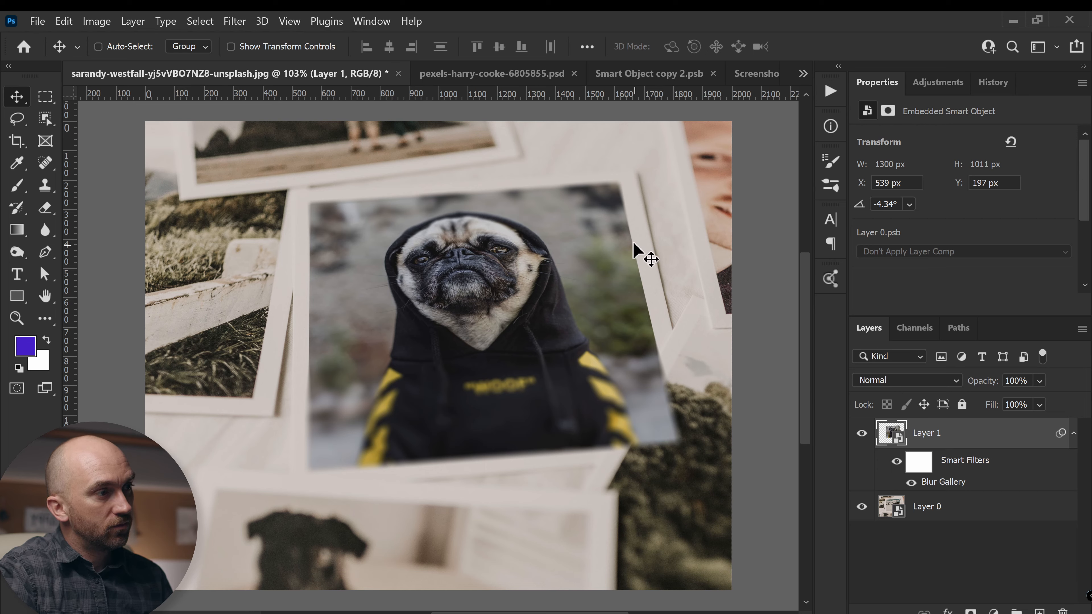
left_click(861, 433)
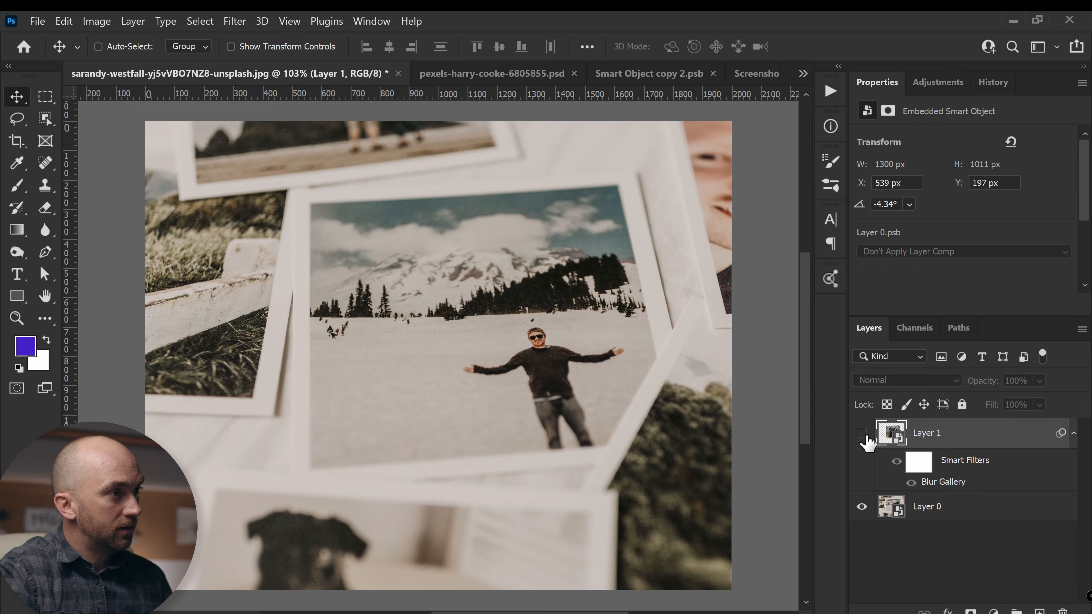
left_click(862, 434)
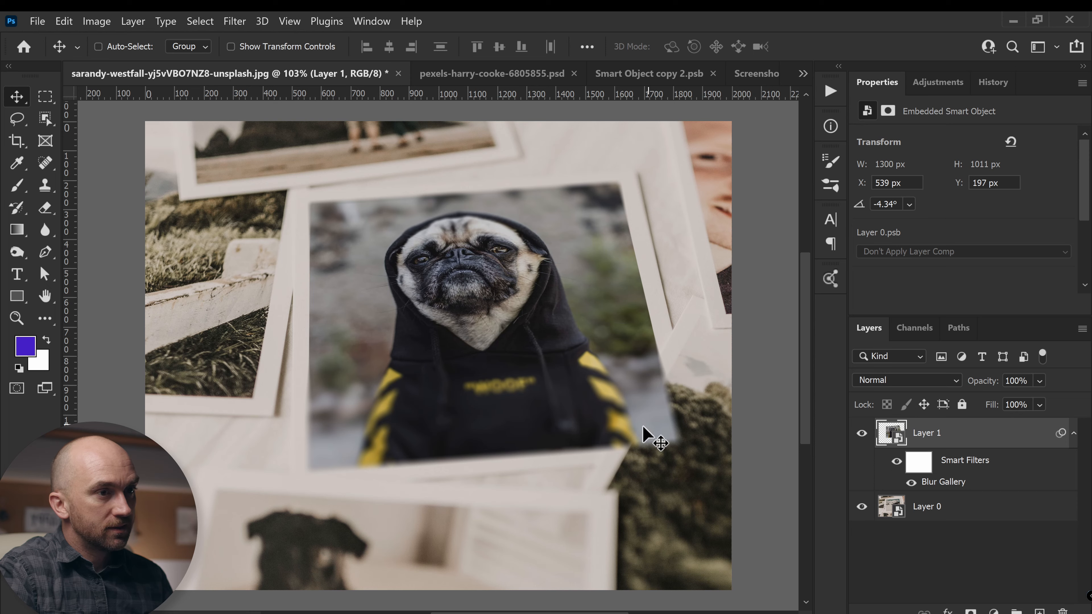
left_click(862, 434)
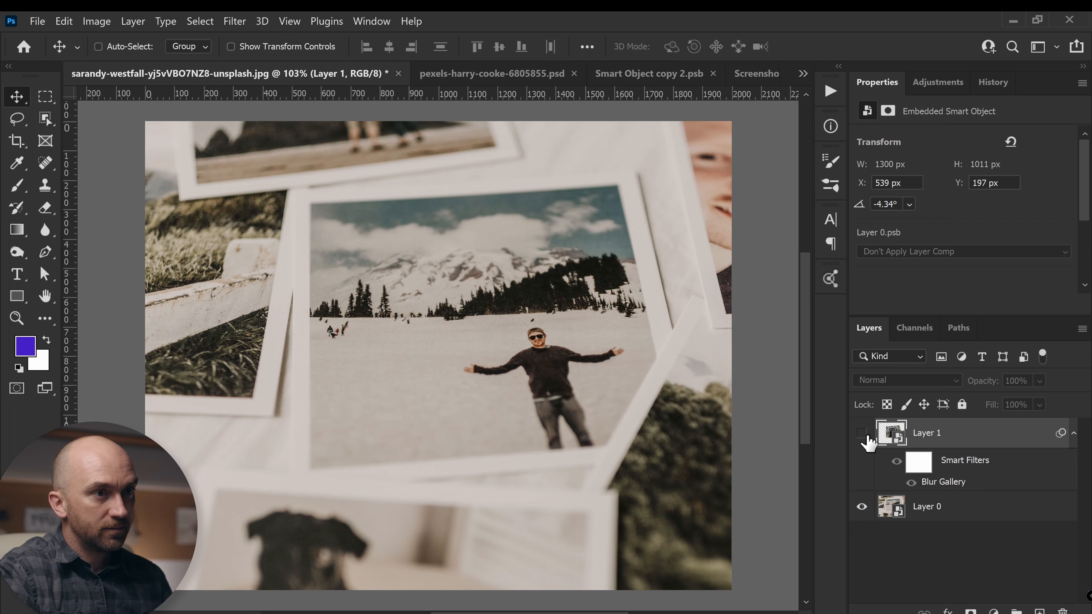
left_click(863, 435)
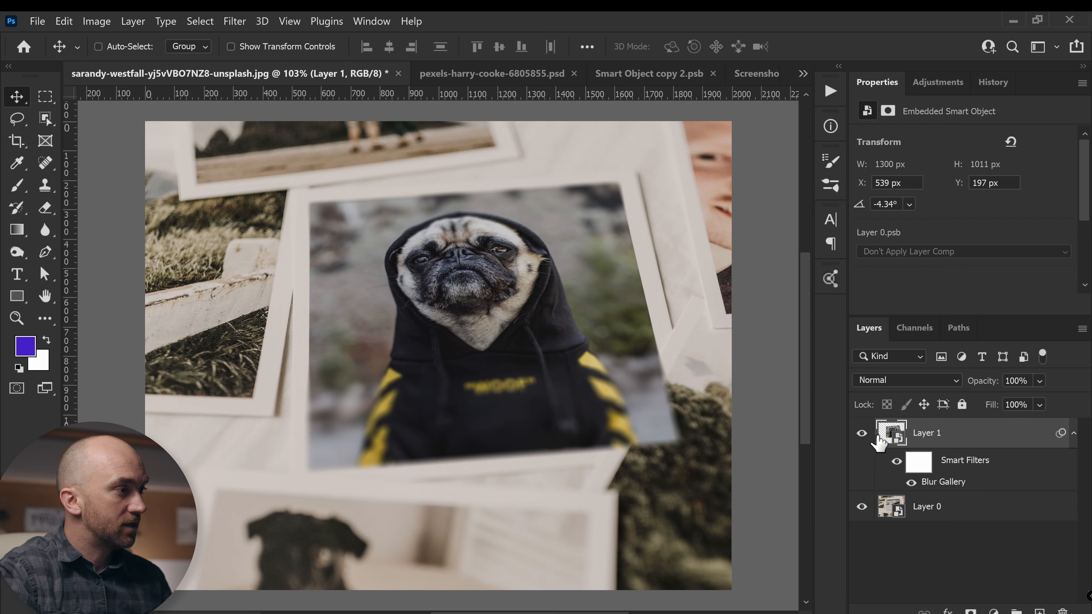
Edit the Blur Gallery smart filter so its Tilt-Shift focus band slopes slightly downward to the right, and compare against the original print
double_click(942, 482)
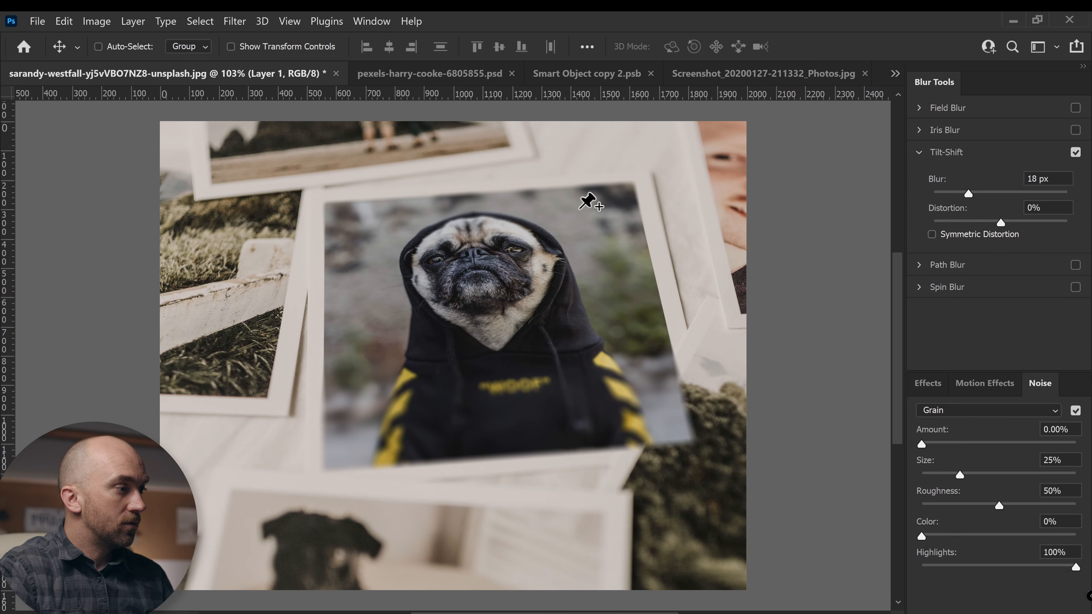
left_click_drag(470, 334, 466, 340)
left_click_drag(657, 268, 660, 169)
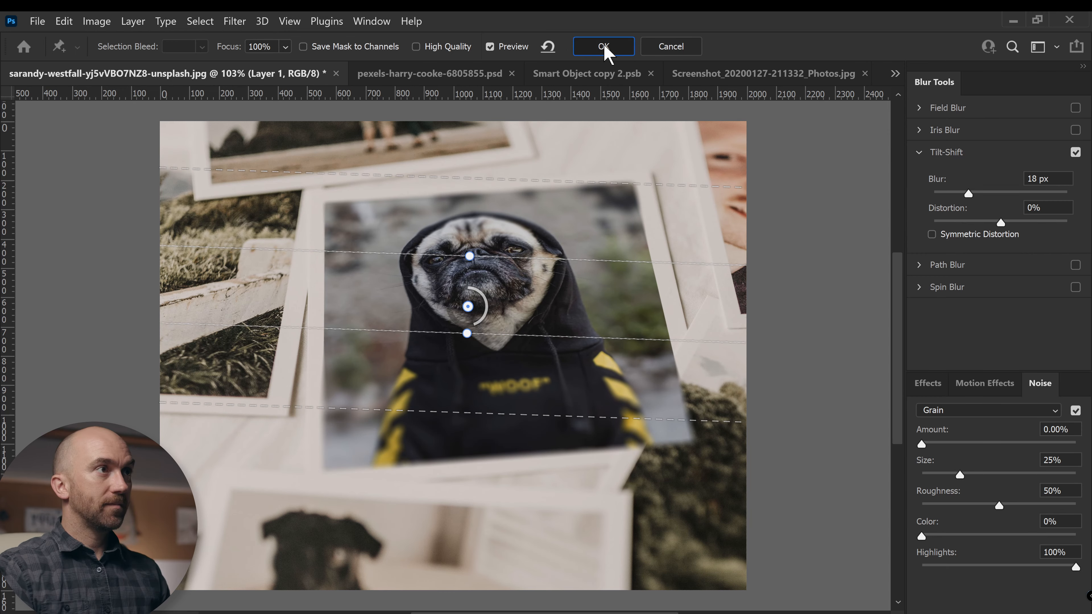
left_click(604, 46)
left_click(860, 435)
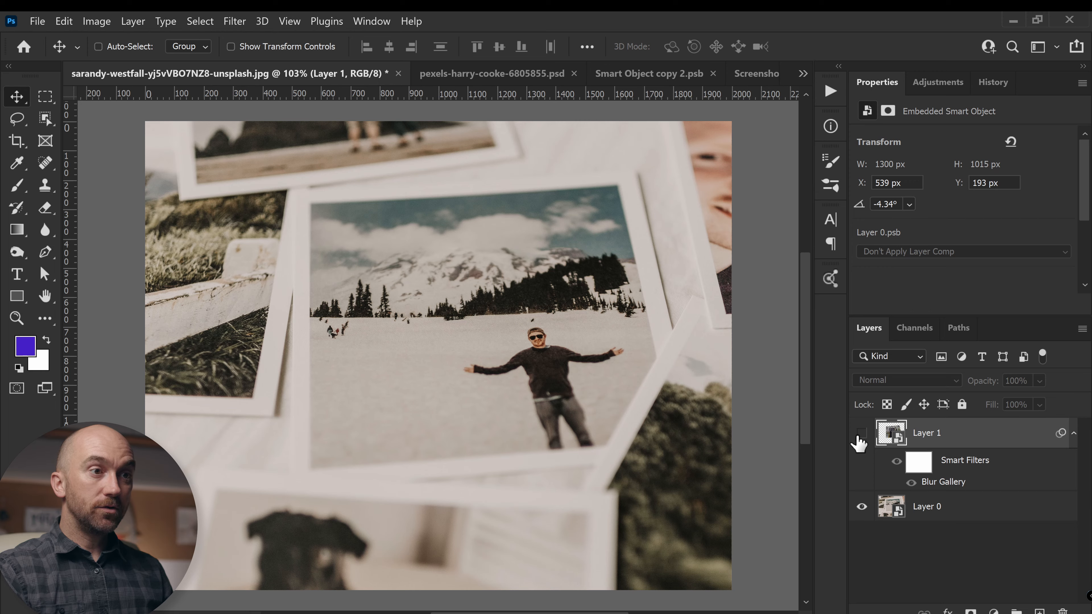
left_click(861, 434)
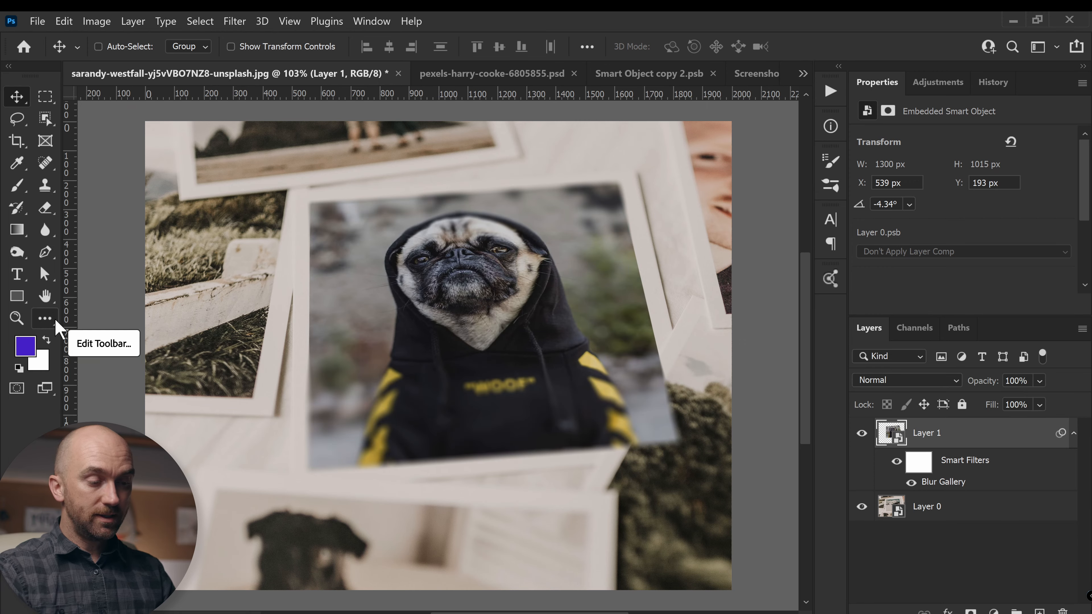
Add a monochromatic, uniform Add Noise smart filter of 3.92% to the pug, matching the grain of the surrounding prints
key("ctrl+plus")
left_click_drag(190, 288, 473, 362)
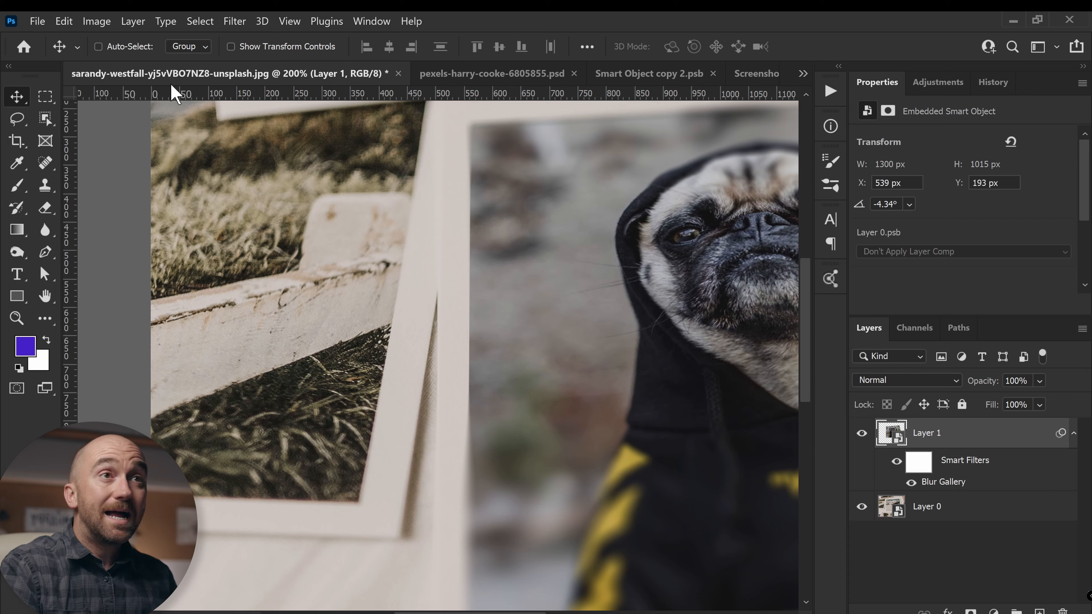
left_click(235, 21)
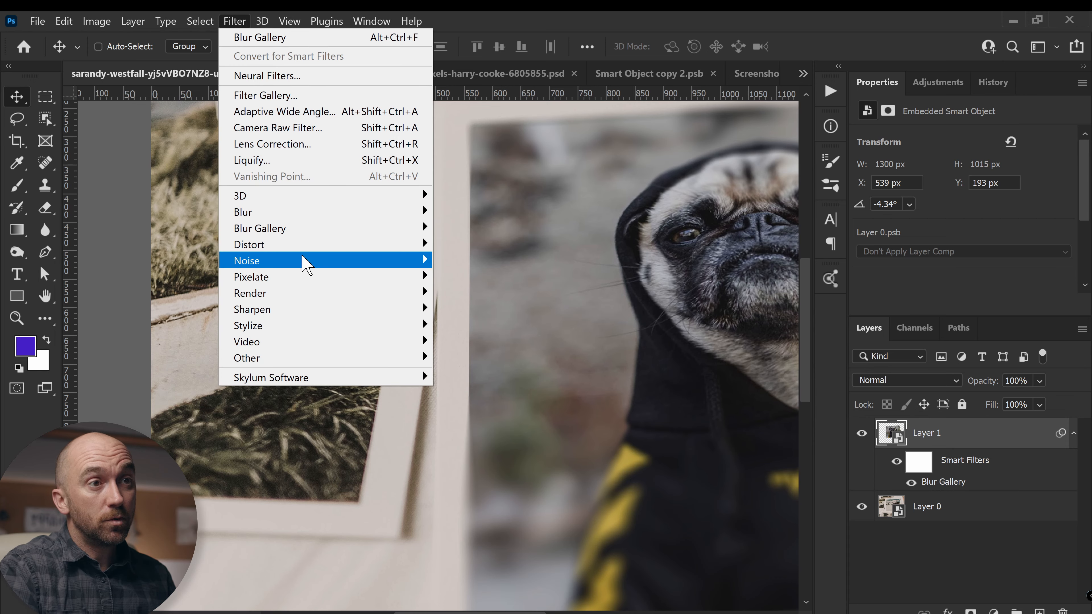
mouse_move(382, 264)
left_click(495, 258)
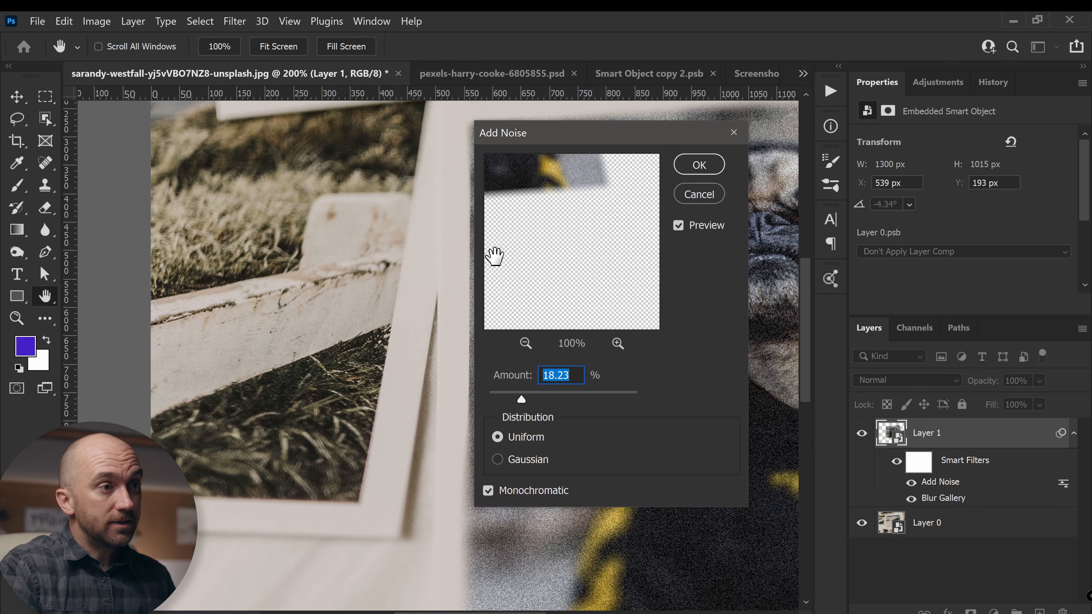
left_click_drag(535, 146, 723, 114)
left_click_drag(692, 360, 688, 365)
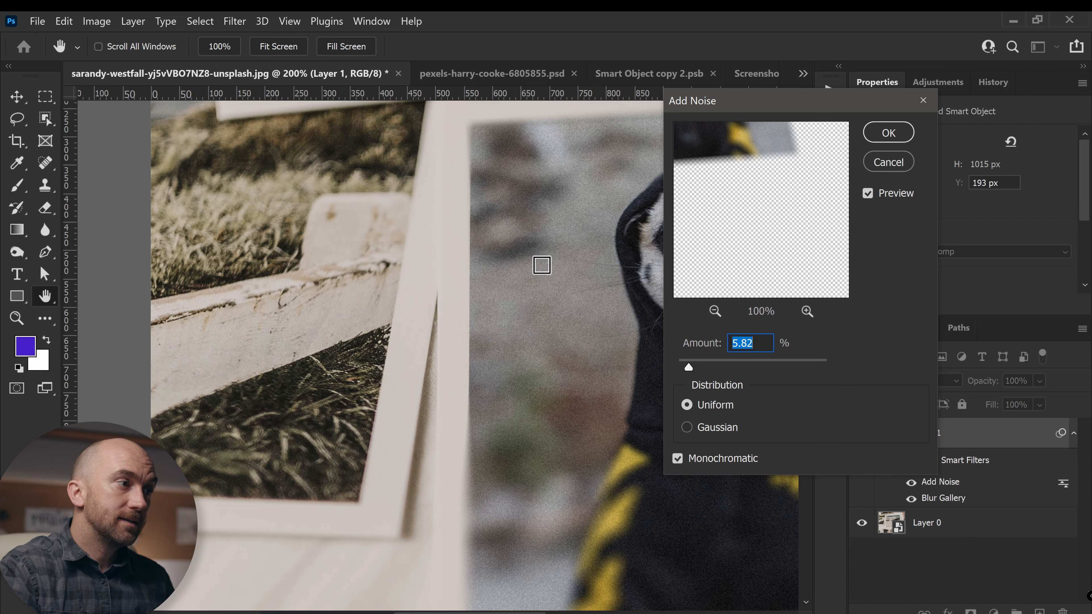
left_click_drag(689, 366, 685, 366)
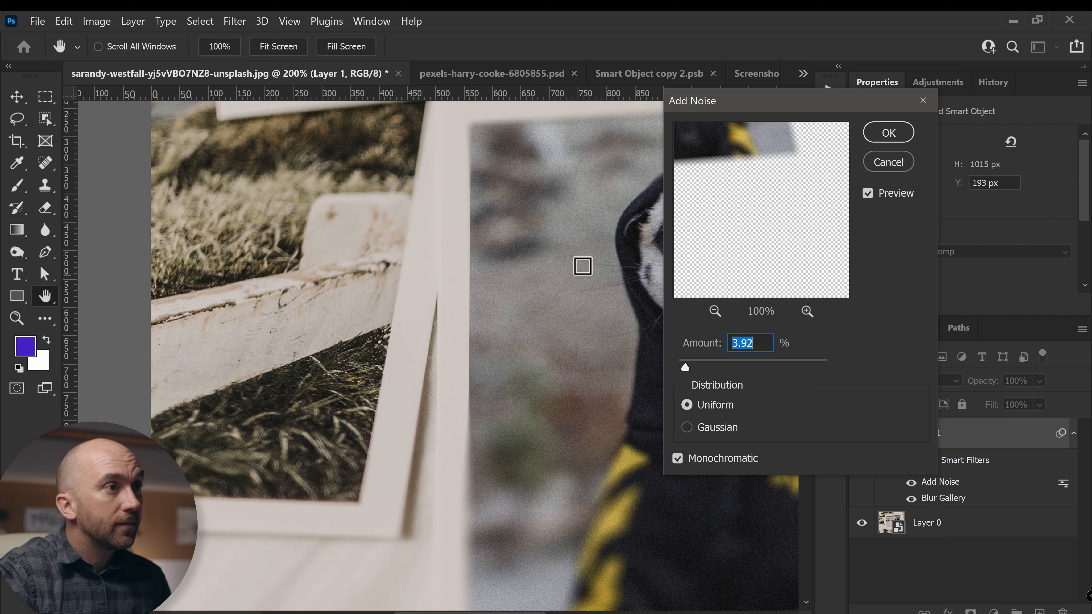
left_click(892, 138)
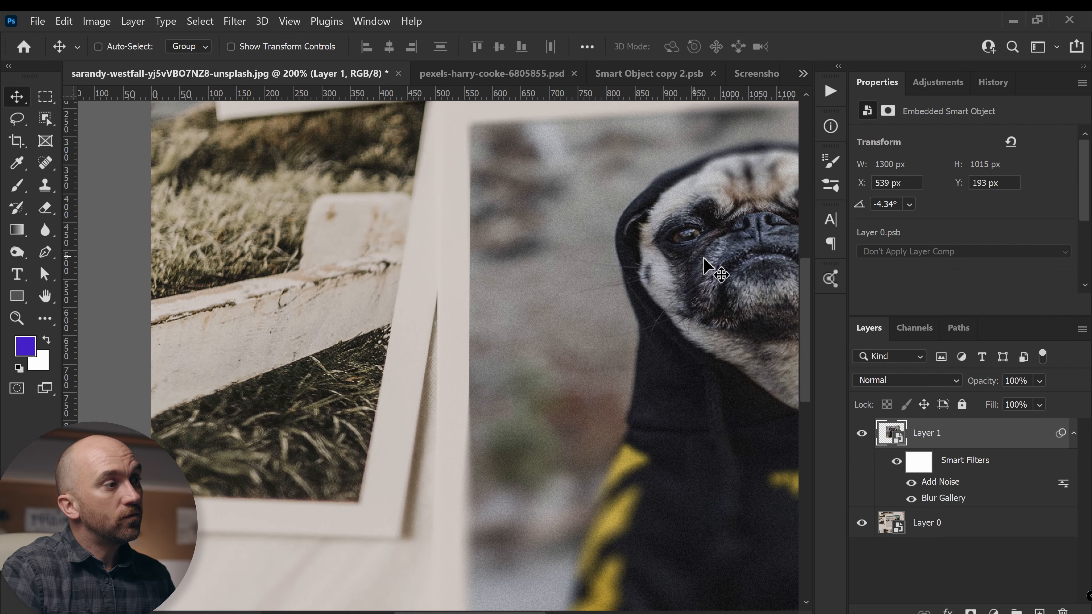
Soften the pug's grain with a Gaussian Blur smart filter at a very small radius of about 0.1 px
left_click(242, 21)
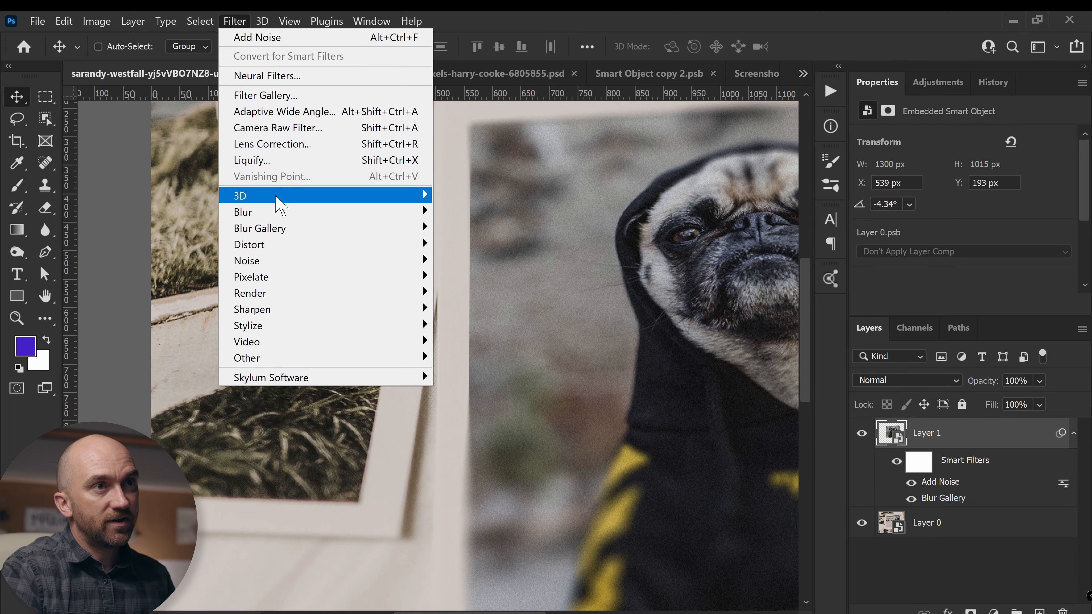
mouse_move(292, 212)
left_click(503, 277)
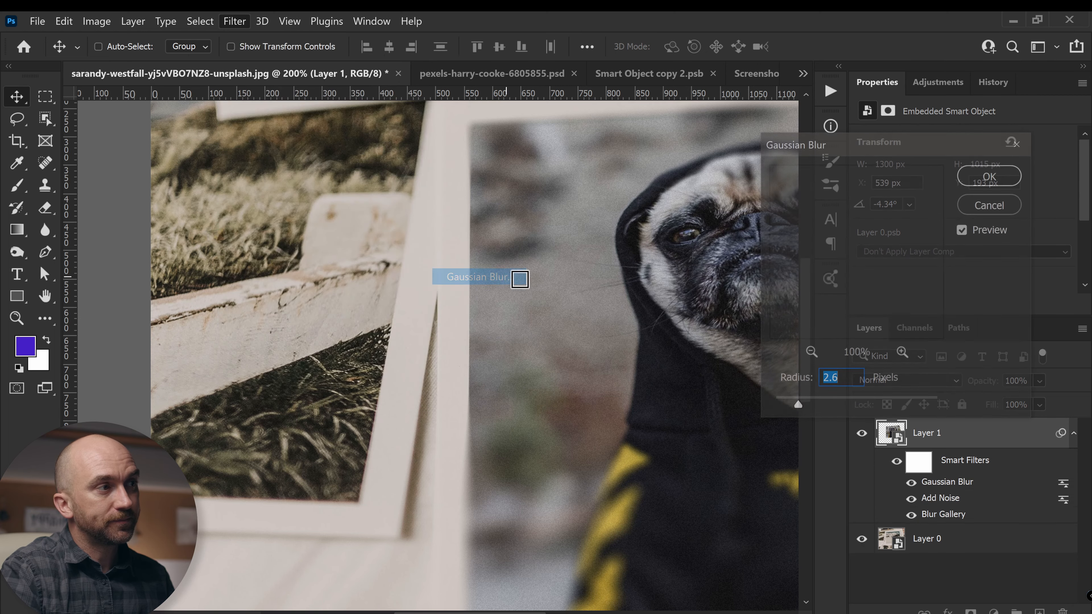
left_click_drag(784, 406, 776, 404)
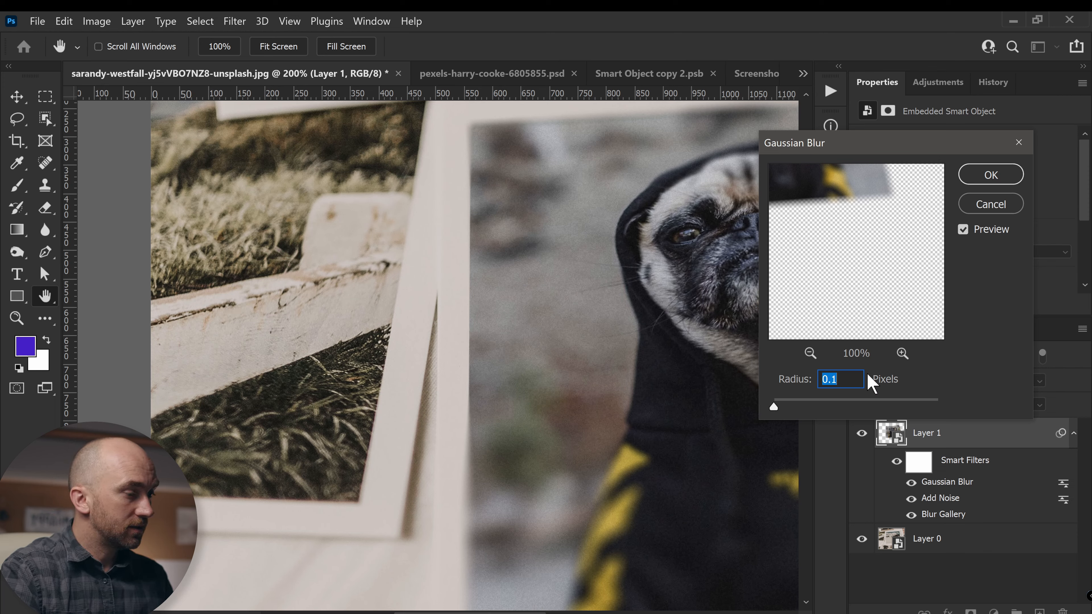
key("Up")
key("Return")
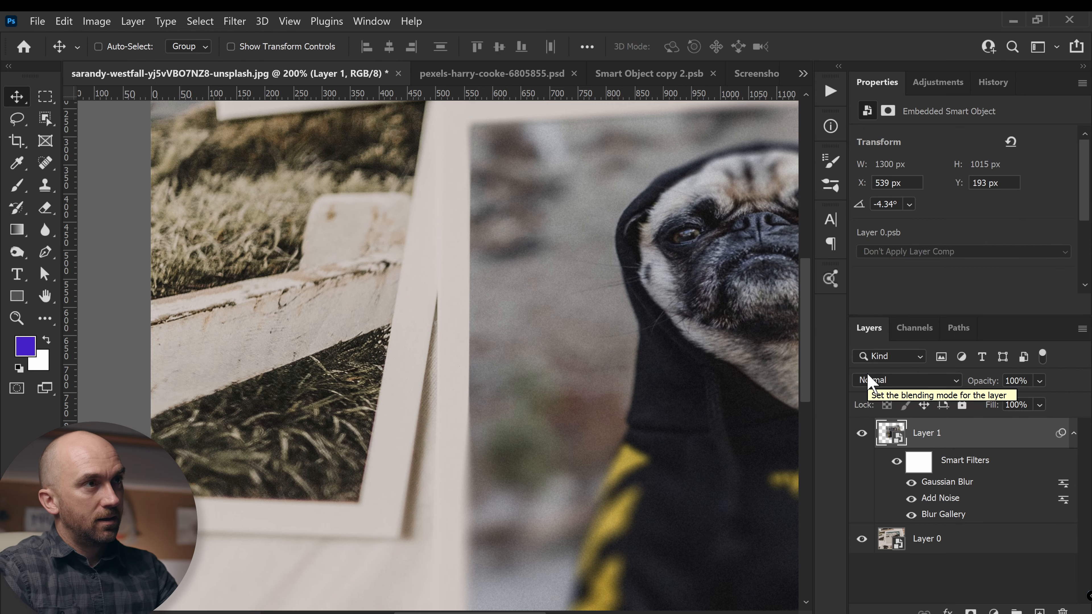
Apply a Camera Raw smart filter to the pug with Temperature +8, Contrast -16 and slightly reduced Vibrance
key("ctrl+0")
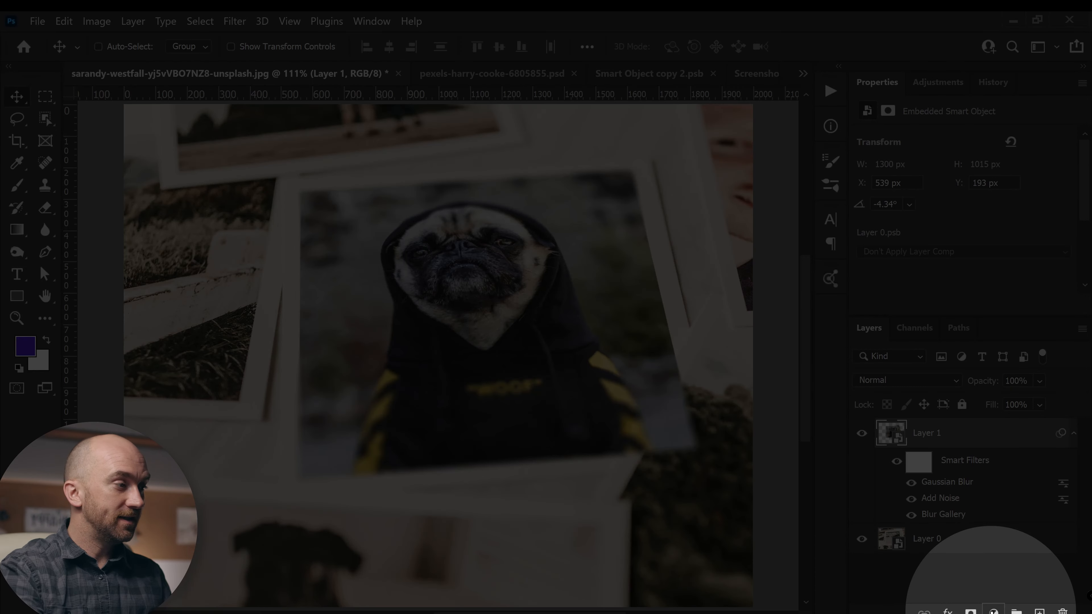
left_click(236, 21)
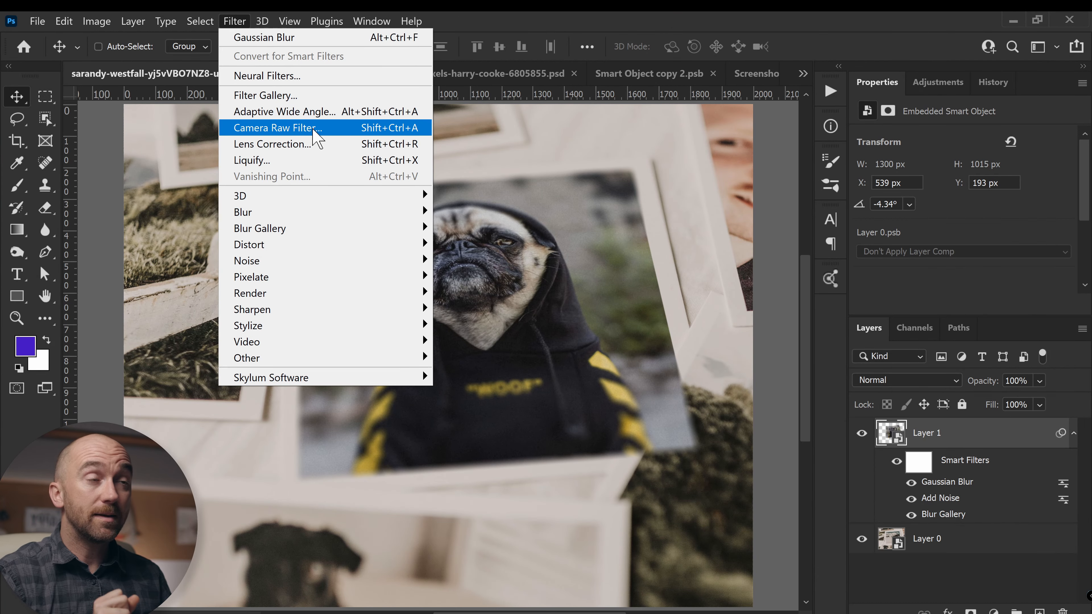
left_click(313, 128)
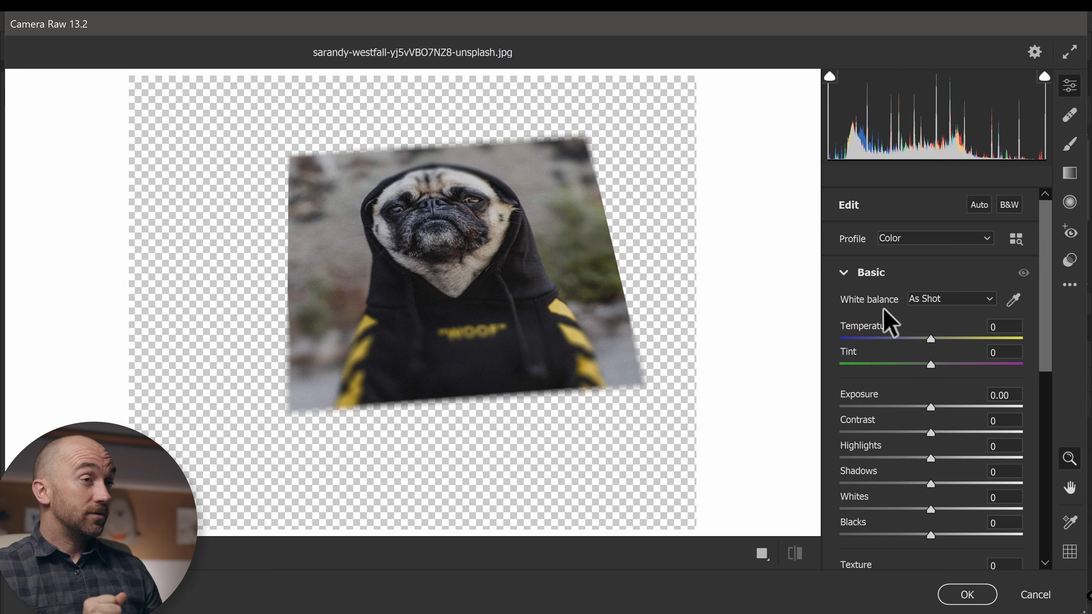
left_click_drag(1044, 287, 942, 295)
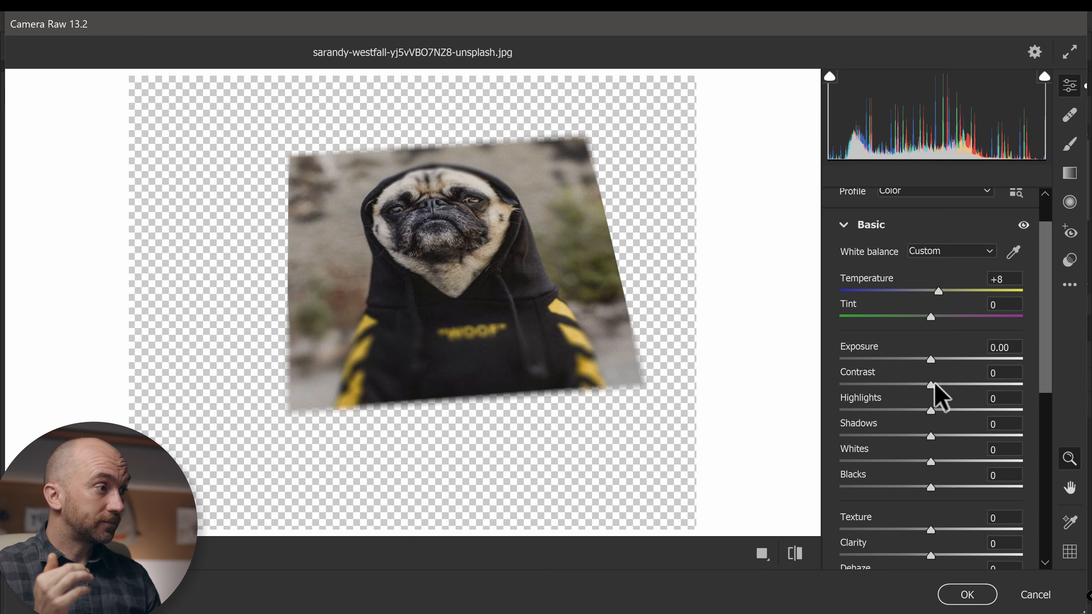
mouse_move(930, 386)
left_mouse_down()
mouse_move(902, 385)
mouse_move(918, 386)
left_mouse_up()
left_click_drag(1048, 337, 1035, 412)
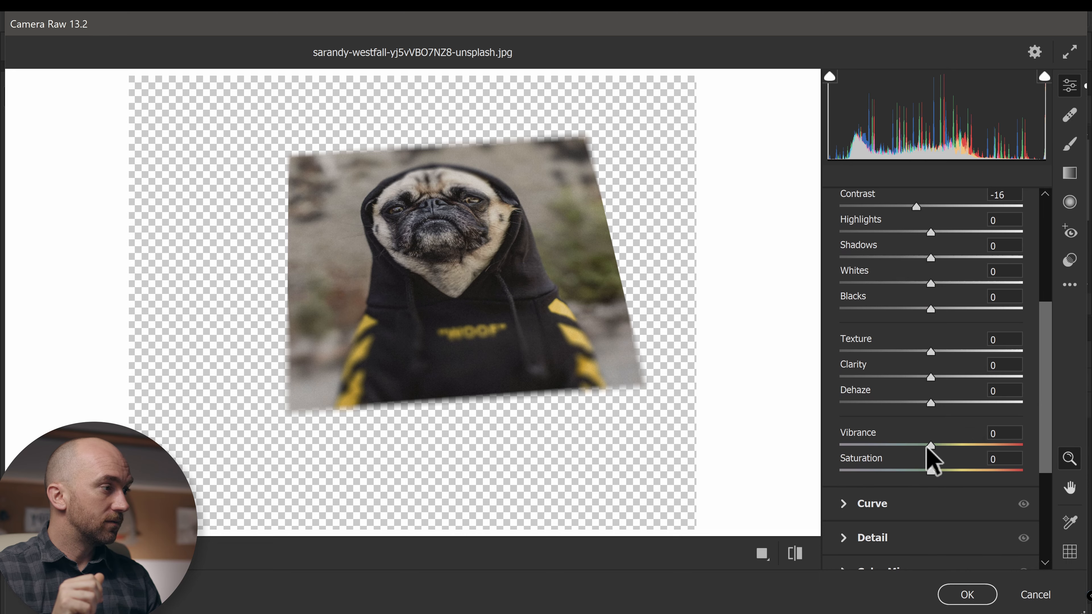
left_click_drag(930, 445, 922, 445)
left_click(968, 594)
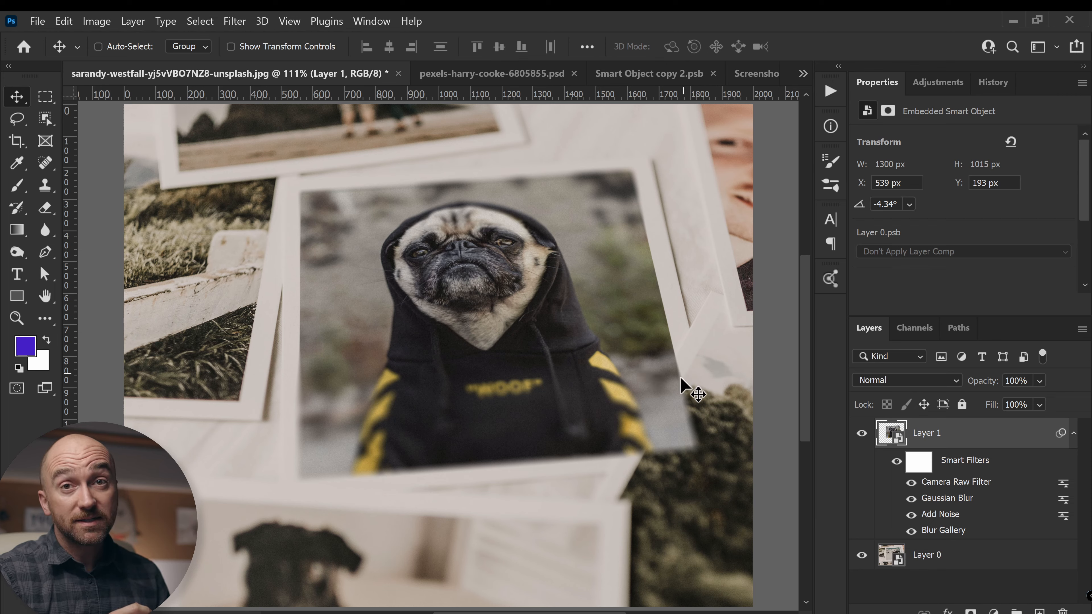
Add a layer mask to the pug smart object and set the Brush to a soft round tip of 90 px with 0% hardness
left_click(971, 611)
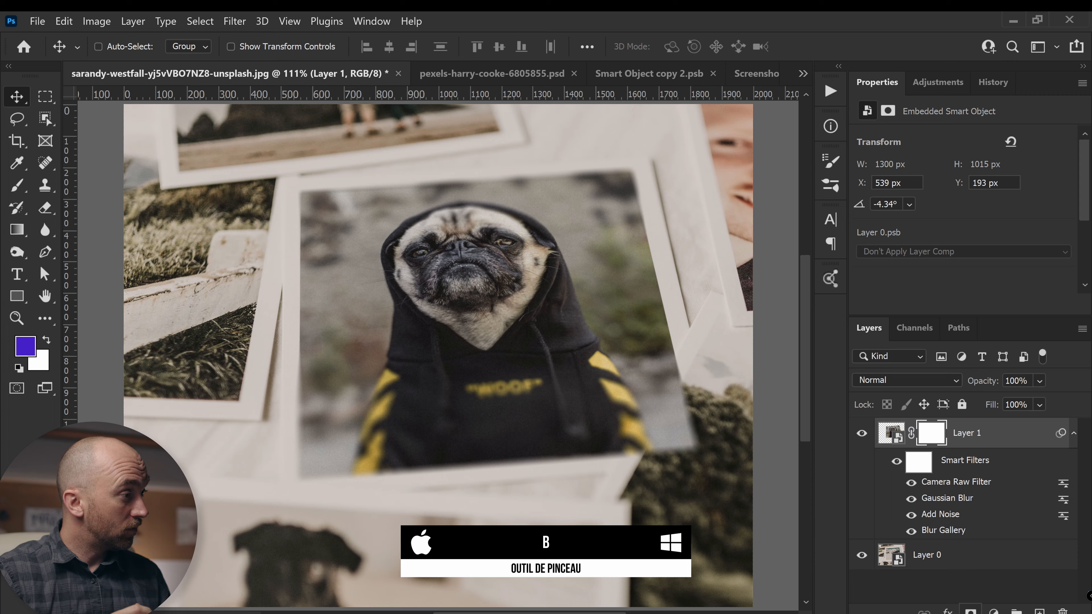
key("ctrl+plus")
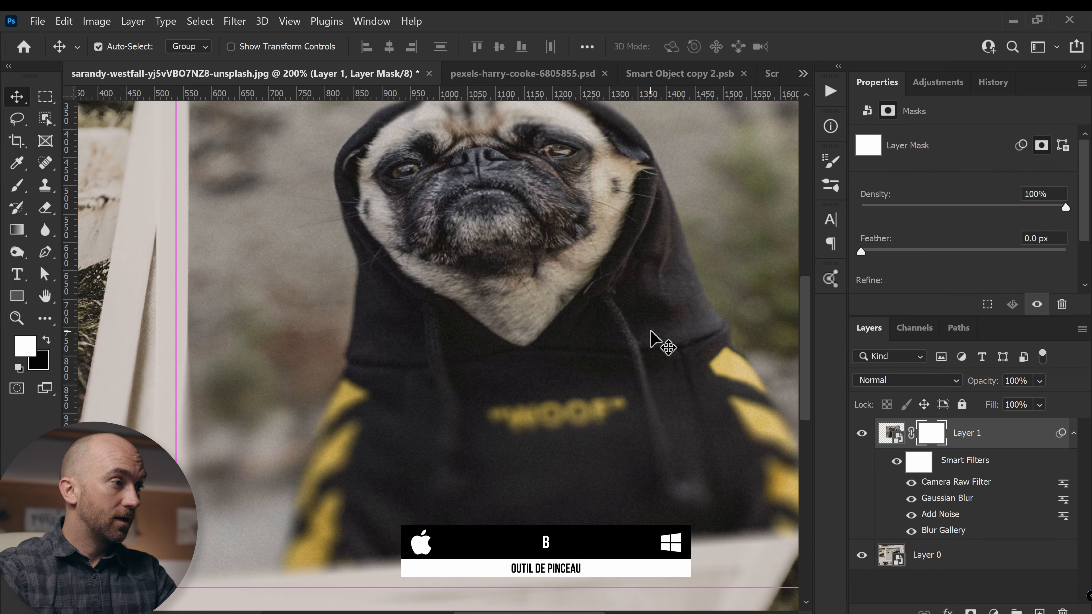
left_click_drag(670, 353, 296, 248)
key("b")
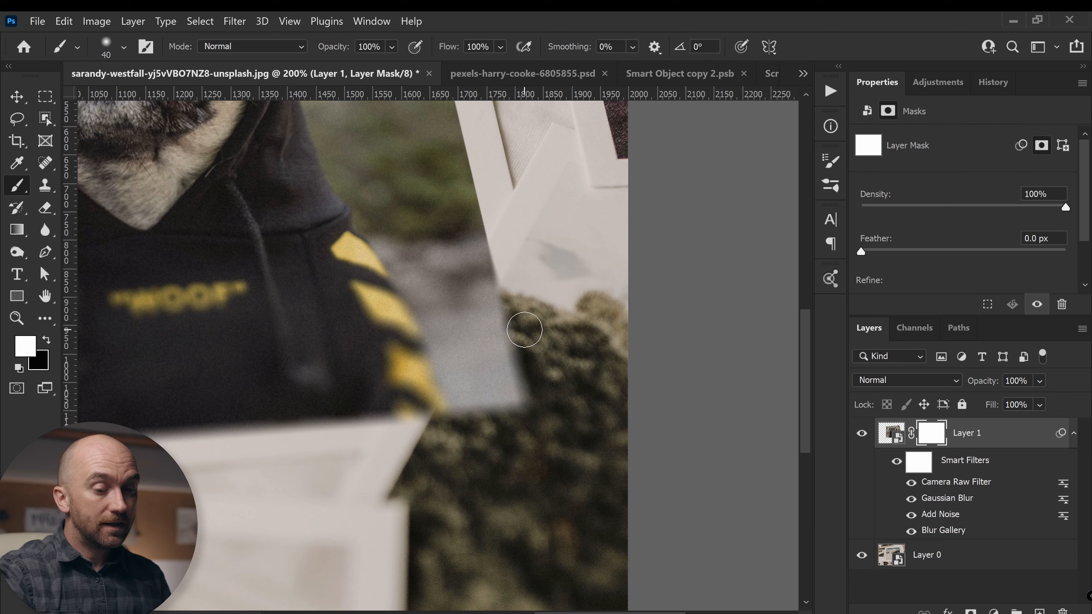
key("bracketright")
key("bracketright")
key("bracketright")
key("bracketright")
key("bracketright")
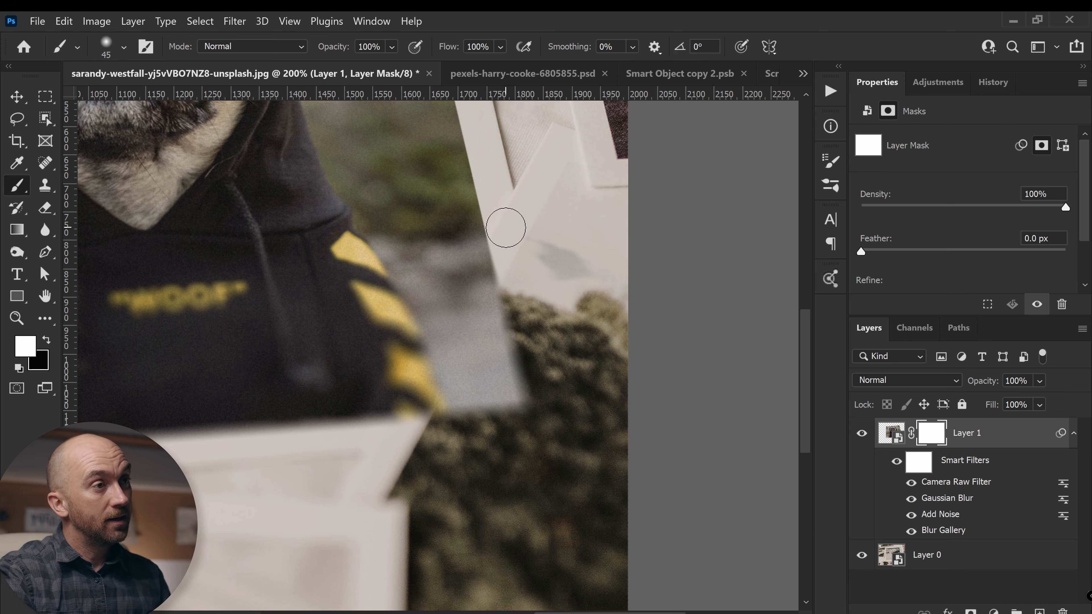
right_click(521, 248)
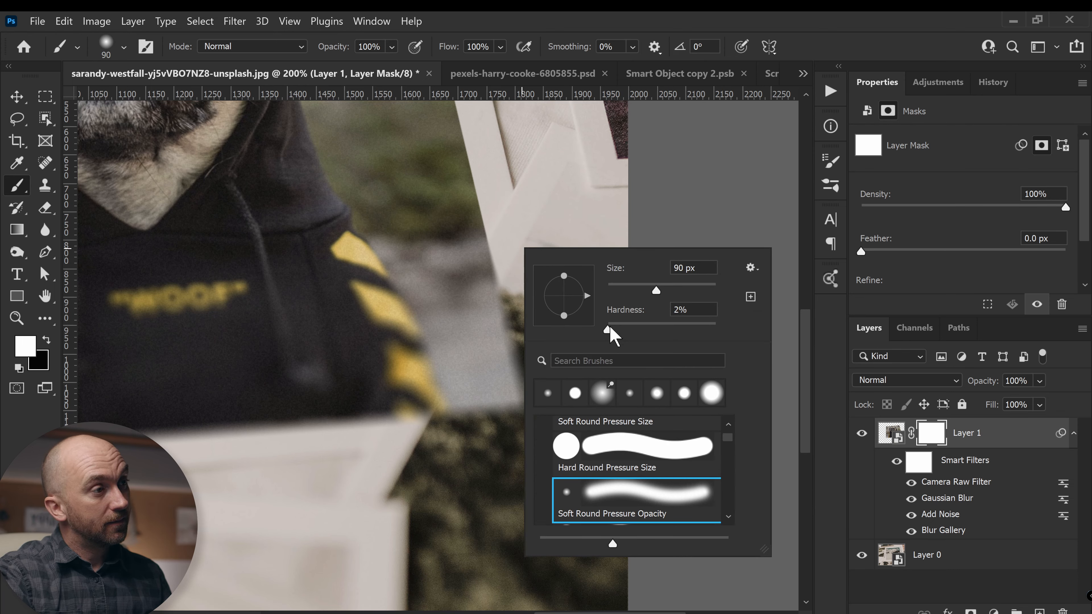
left_click_drag(610, 329, 607, 330)
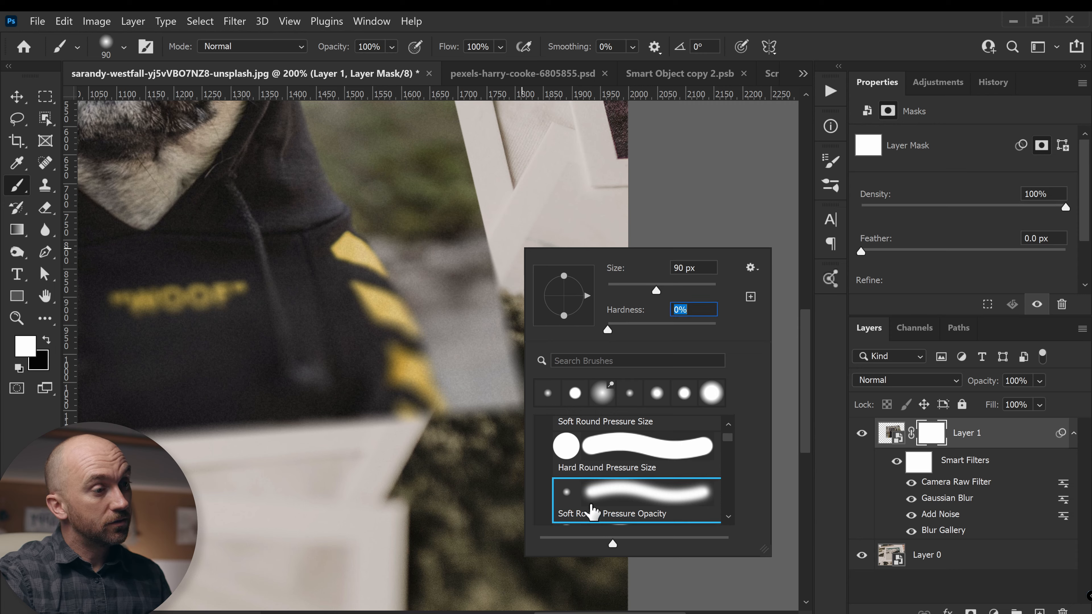
key("Return")
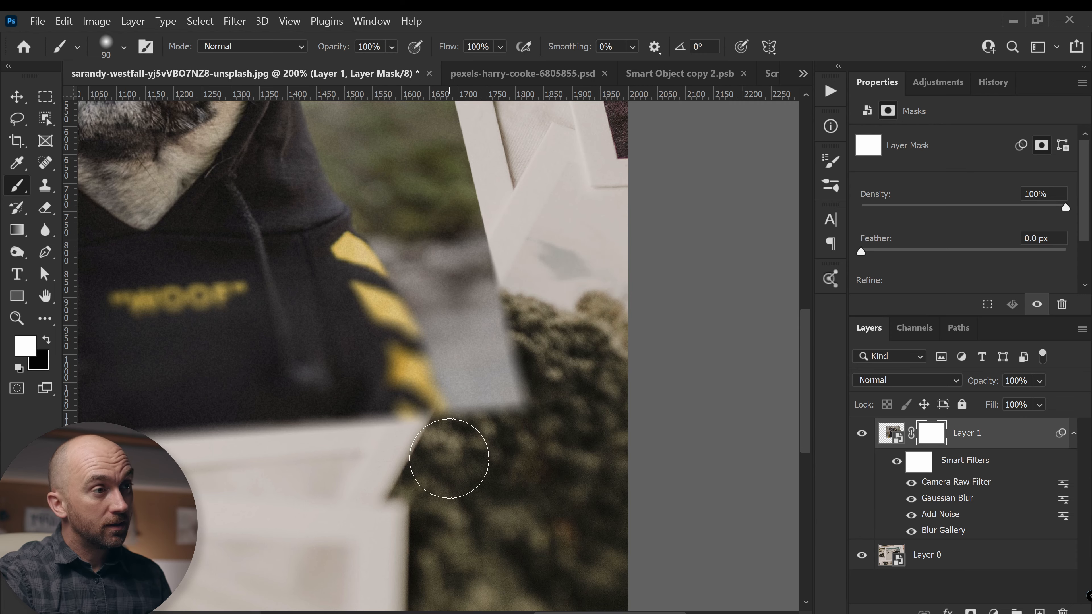
Paint black on the pug's layer mask to hide the lower-right corner covering the overlapping print, and reduce the brush to 50 px
key("x")
mouse_move(517, 318)
left_mouse_down()
mouse_move(474, 437)
mouse_move(500, 452)
mouse_move(502, 293)
mouse_move(518, 232)
mouse_move(398, 447)
mouse_move(474, 332)
mouse_move(520, 231)
mouse_move(396, 446)
mouse_move(460, 358)
mouse_move(403, 436)
left_mouse_up()
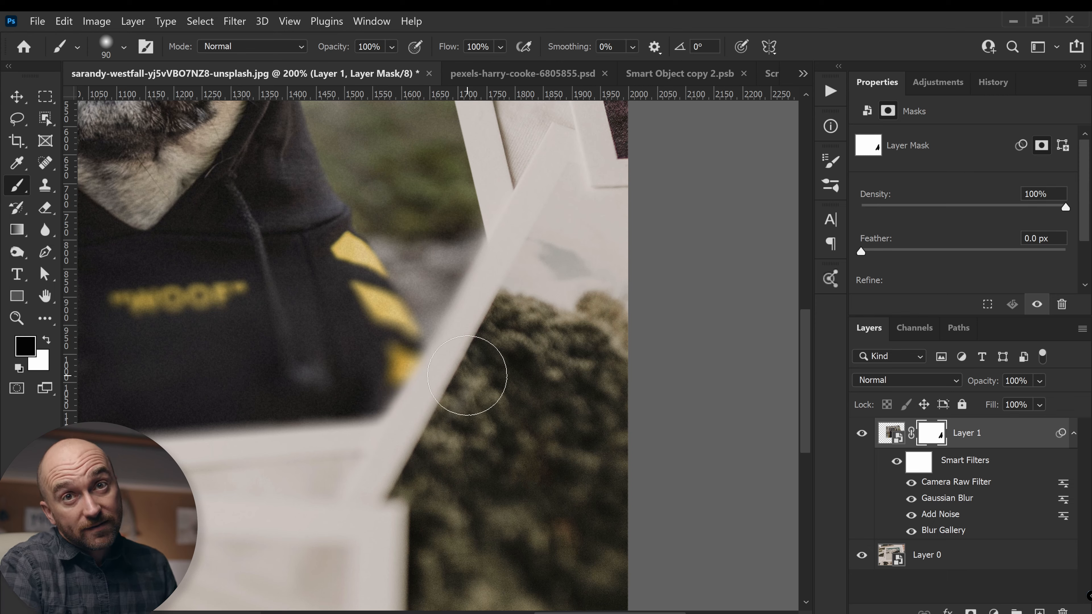
key("x")
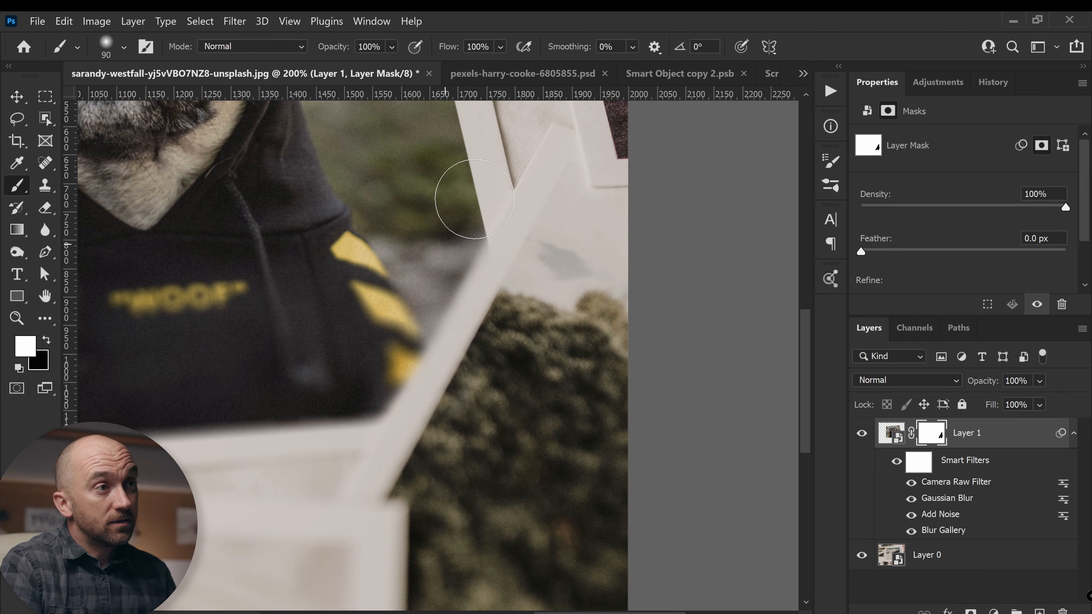
key("x")
key("bracketleft")
key("bracketleft")
key("bracketleft")
key("bracketleft")
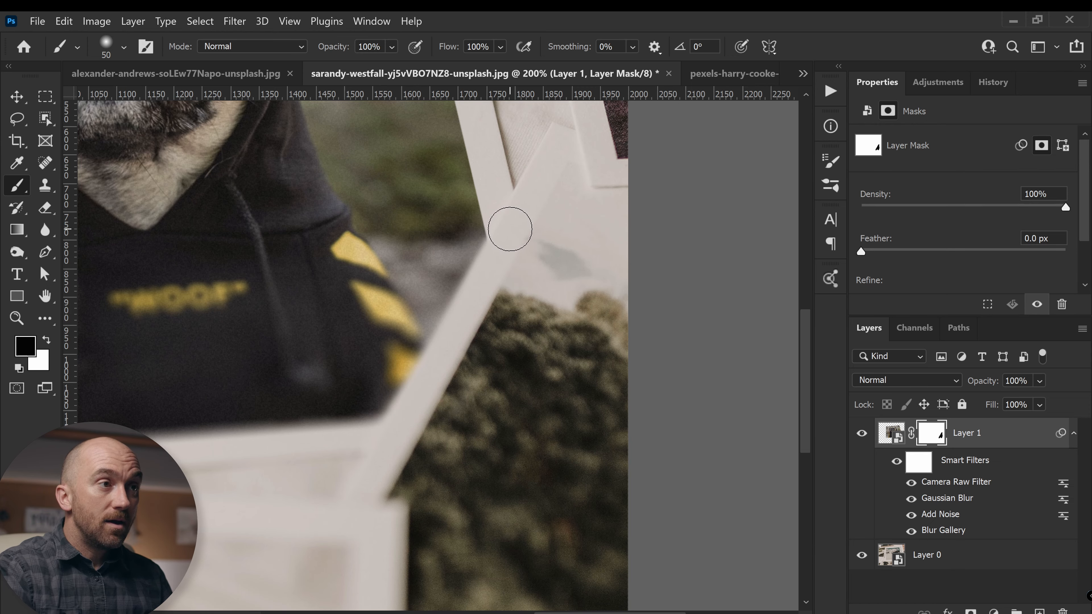
key("ctrl+0")
key("ctrl+minus")
key("ctrl+minus")
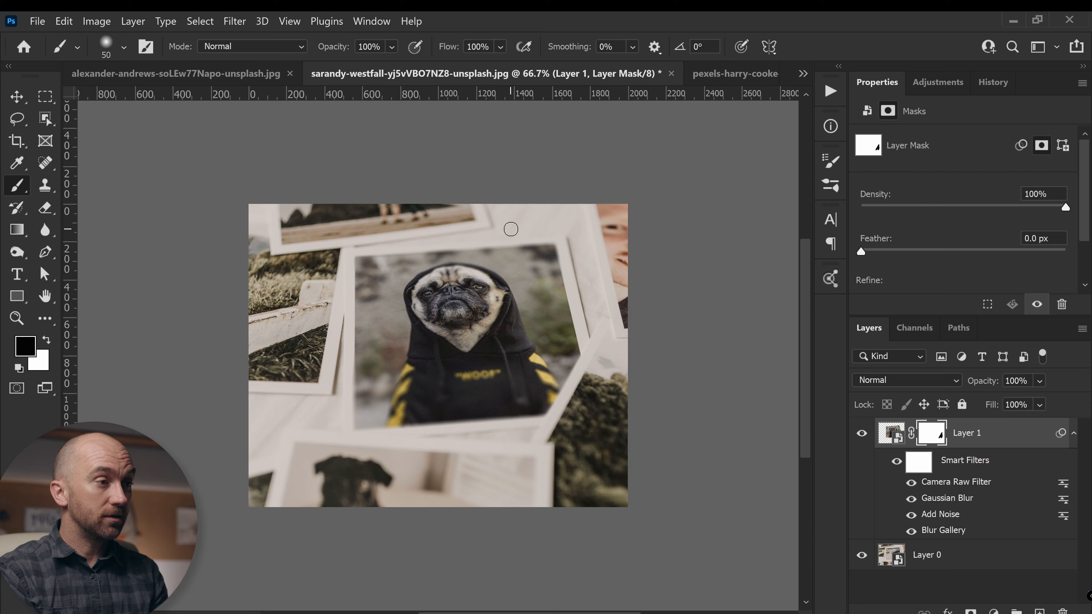
scroll(511, 229, "up", 3)
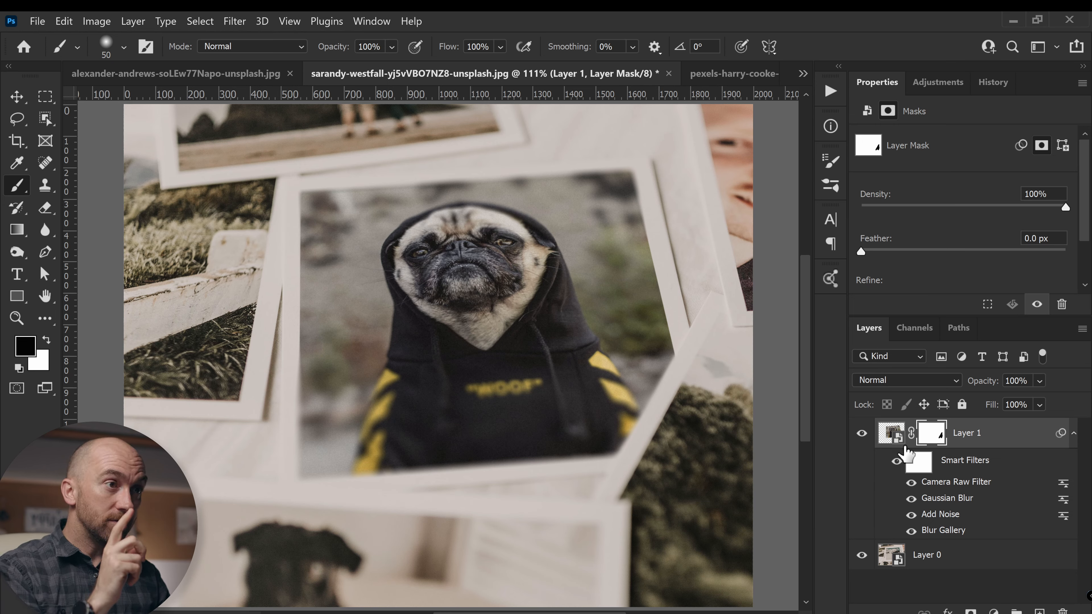
Open the pug smart object's contents for editing and open the replacement photo S_B_3621.jpg from Downloads
double_click(890, 434)
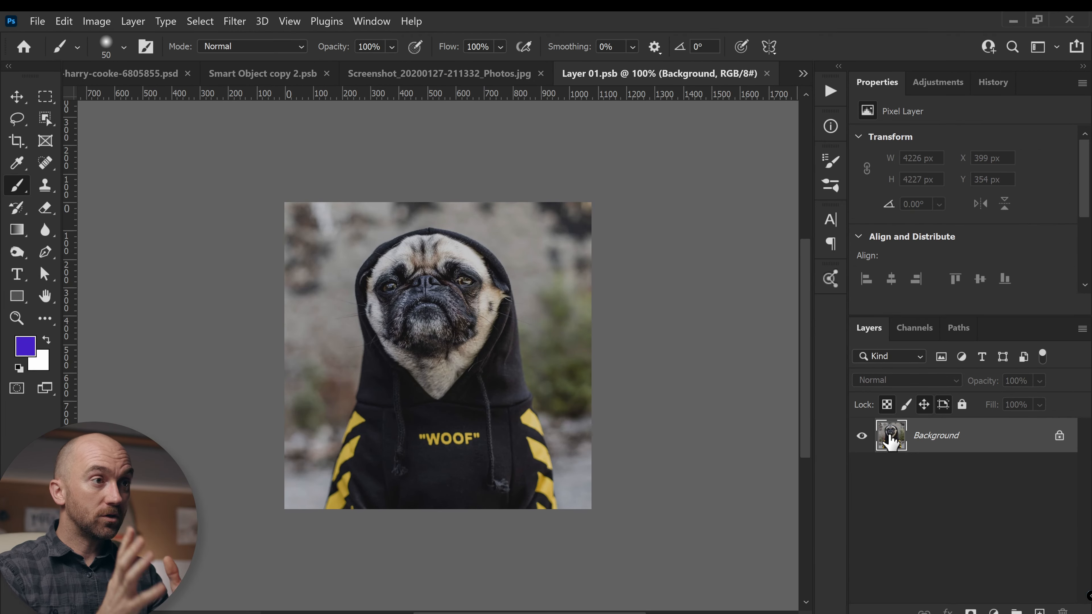
key("ctrl+o")
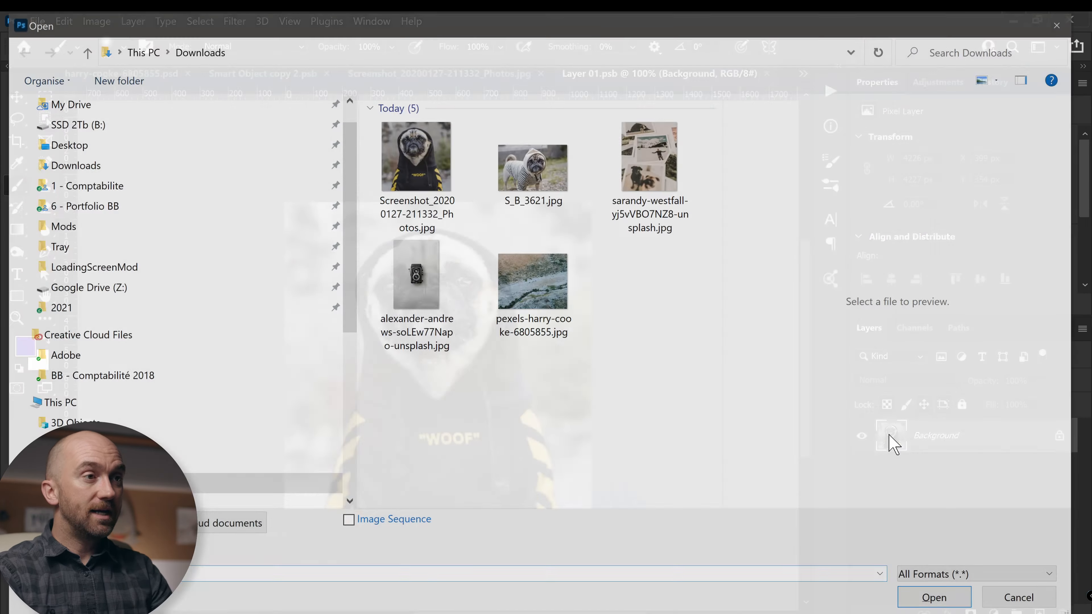
left_click(561, 188)
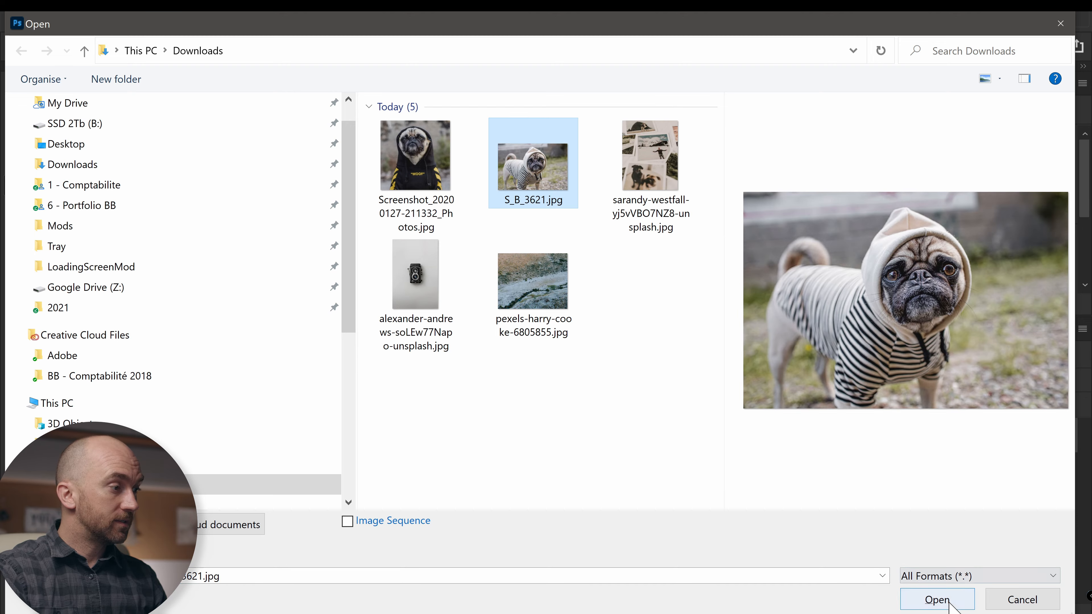
left_click(936, 598)
Bring the striped-hoodie pug photo into Layer 01.psb as a new layer centred over the Background
key("v")
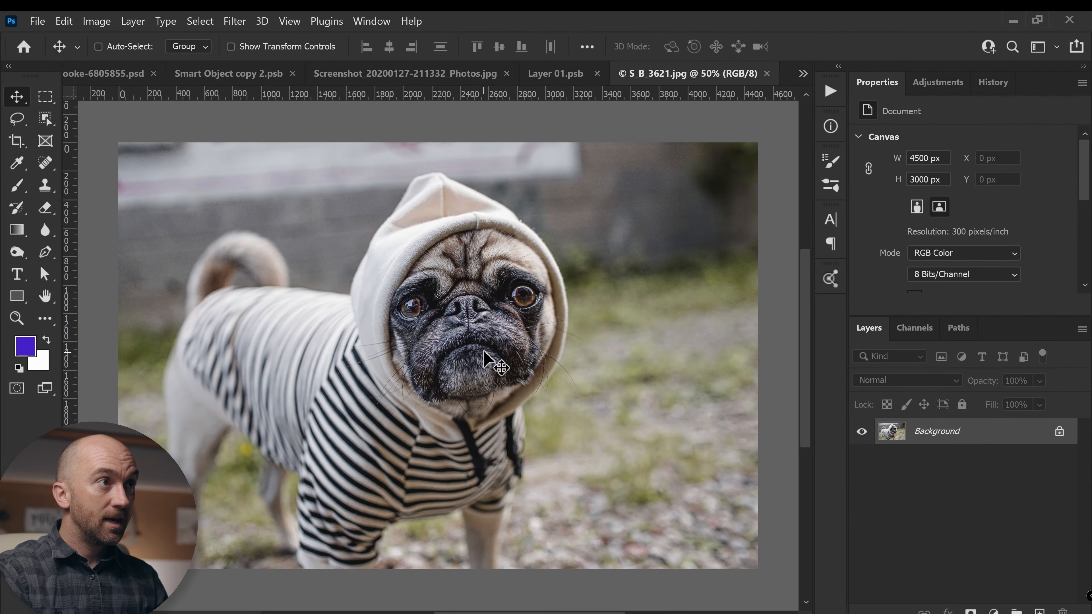
left_click_drag(542, 115, 486, 257)
left_click_drag(438, 307, 441, 312)
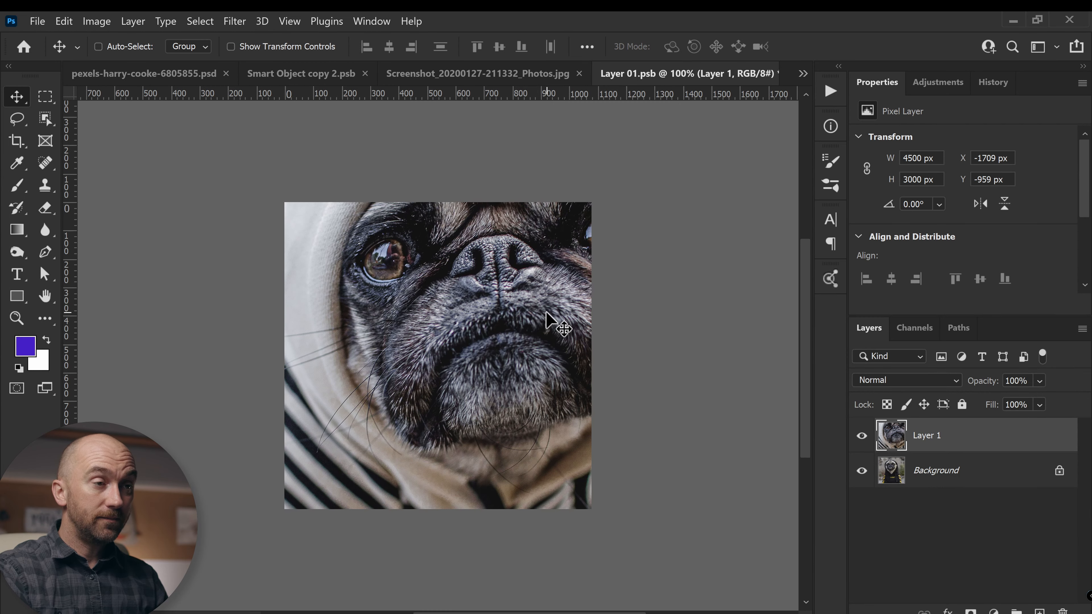
Scale the new pug layer proportionally to about 46.96% around its centre so the dog's hooded head and striped body fill the square canvas
key("ctrl+t")
key("ctrl+0")
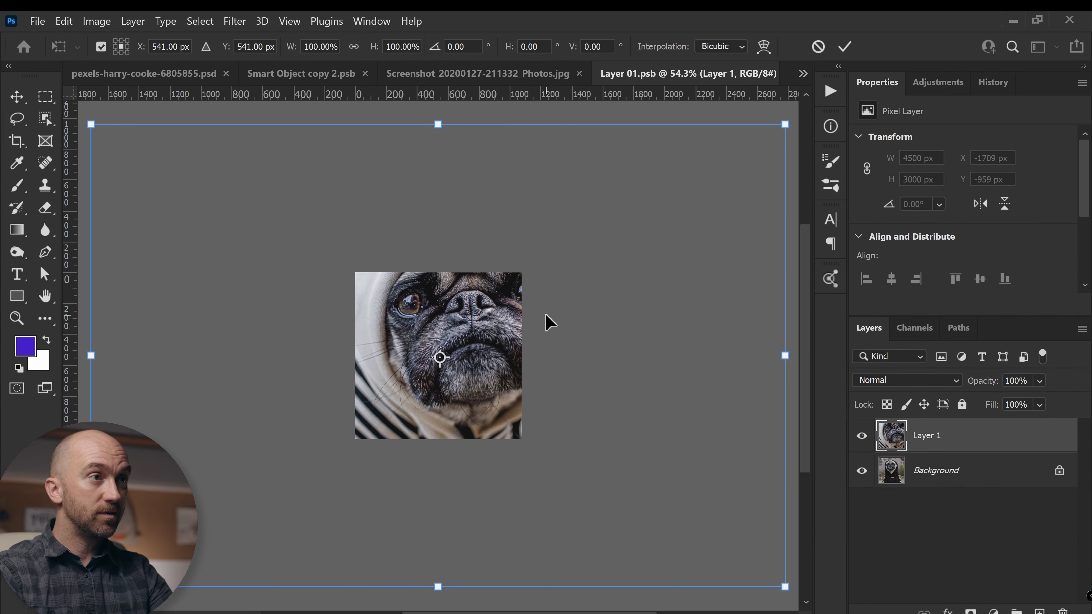
left_click_drag(789, 122, 602, 248)
left_click_drag(428, 407, 472, 409)
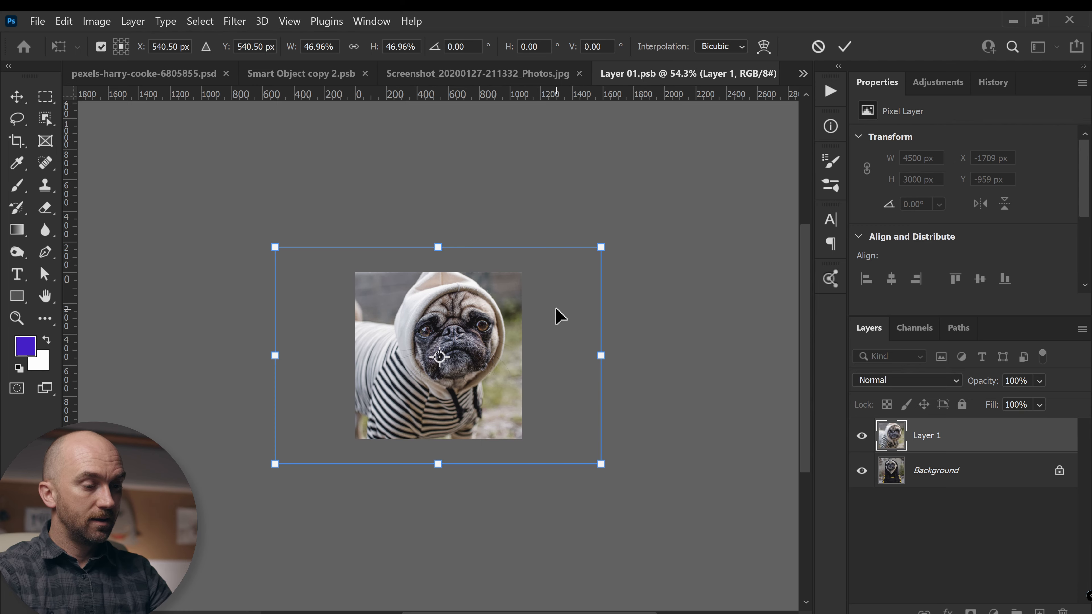
key("ctrl+0")
key("Return")
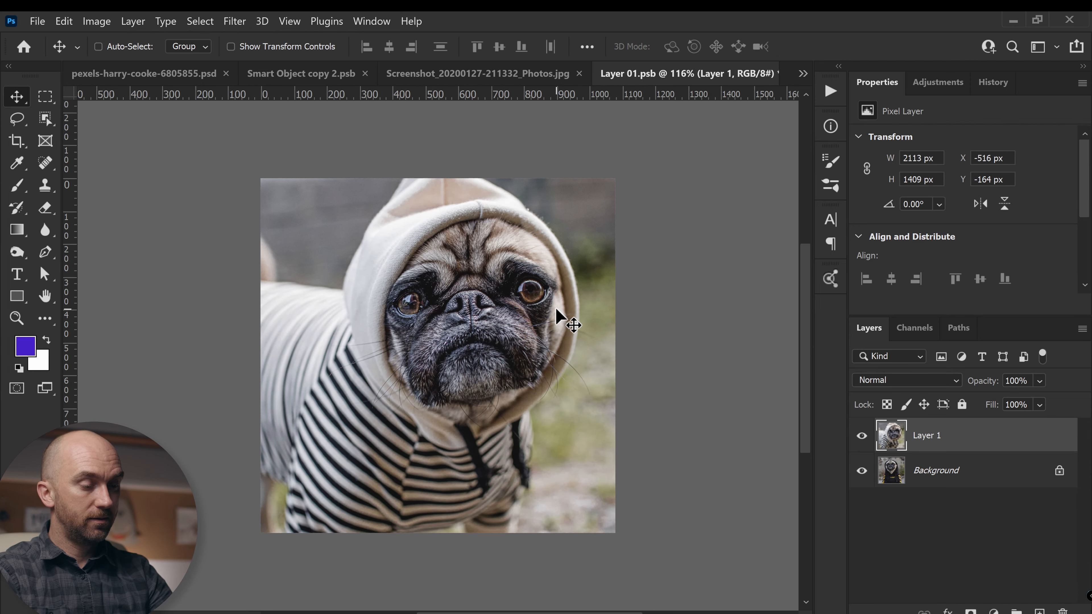
key("ctrl+plus")
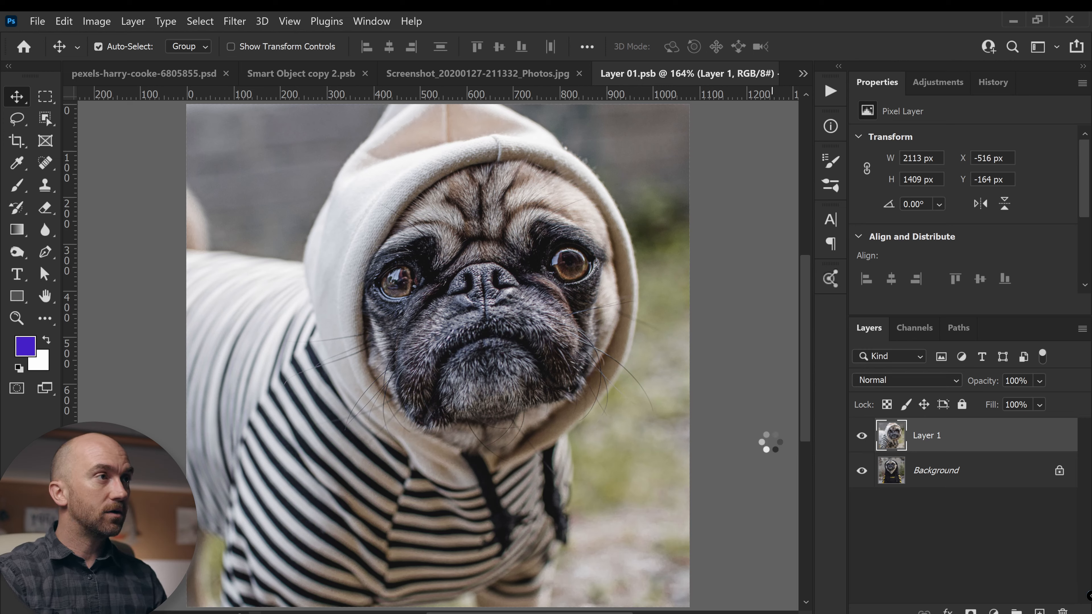
Save the smart object's contents with the replacement pug and return to the printed-photos composite
key("ctrl+s")
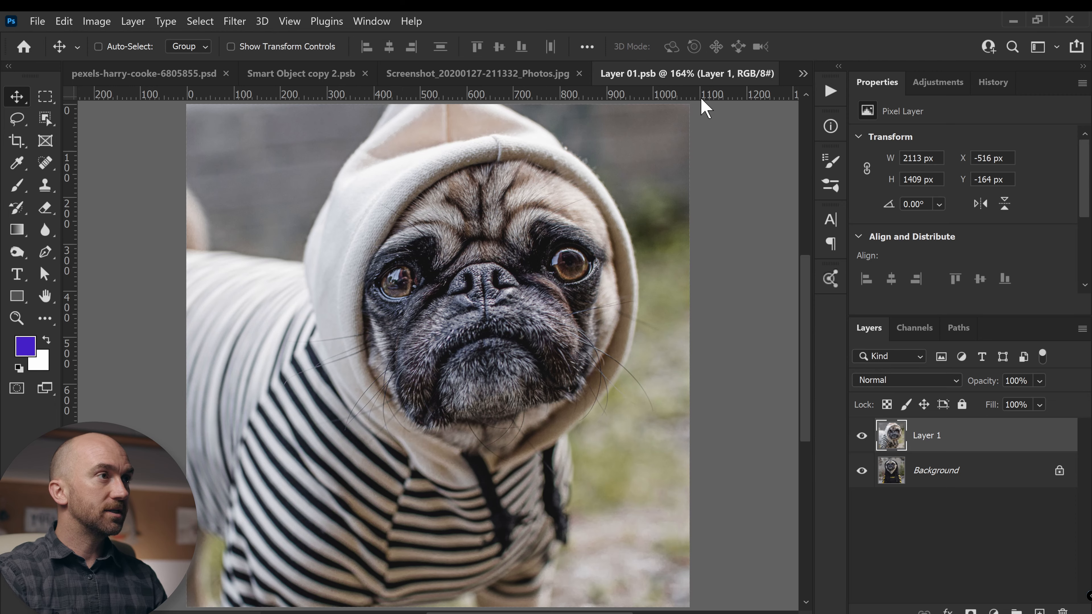
left_click(769, 74)
left_click(767, 74)
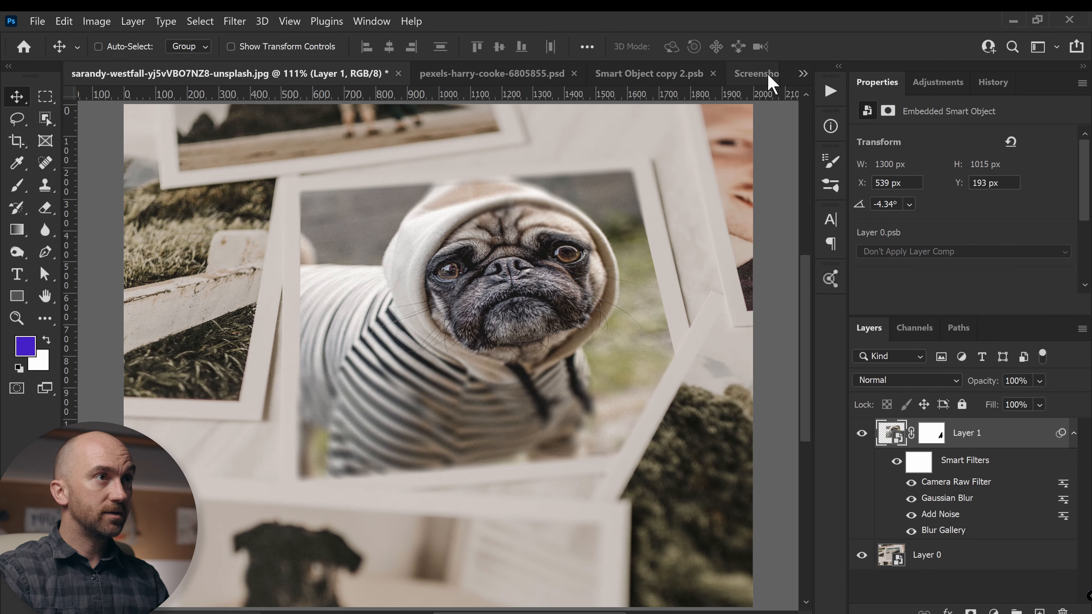